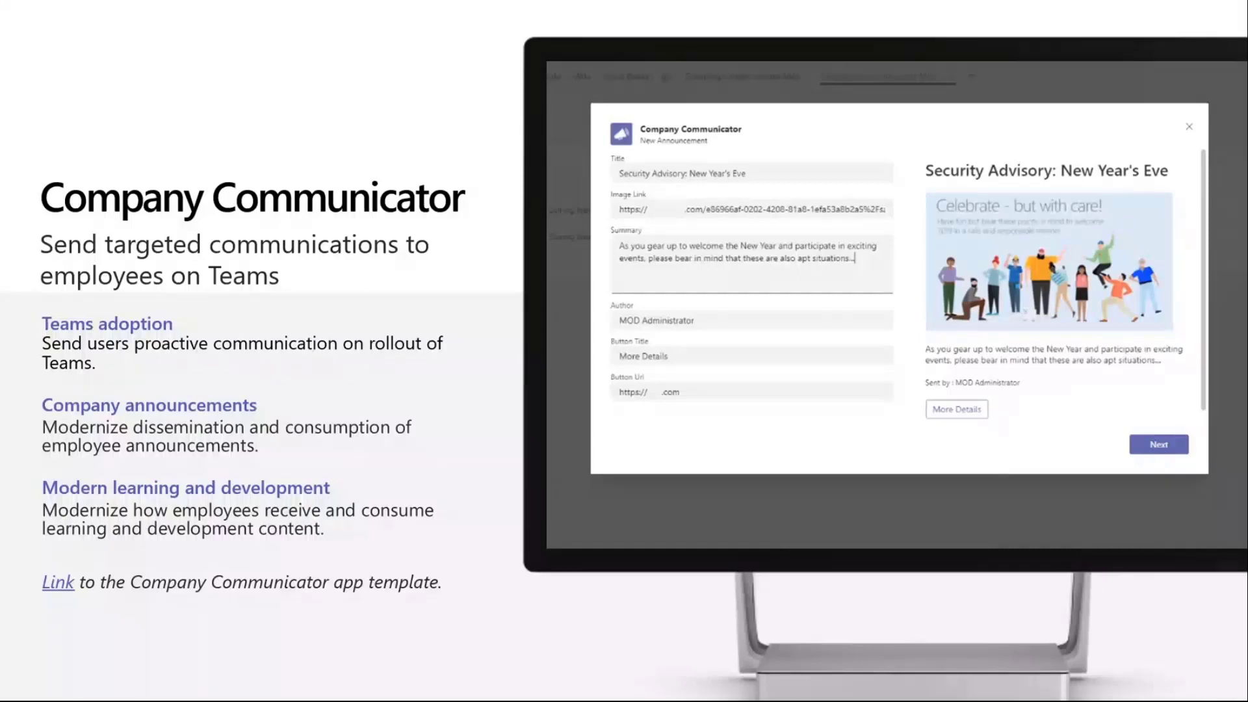
- Leave the slideshow and return to Teams' Company Communicator tab, glancing at the app's options
{"action": "key", "text": "Right"}
{"action": "key", "text": "Escape"}
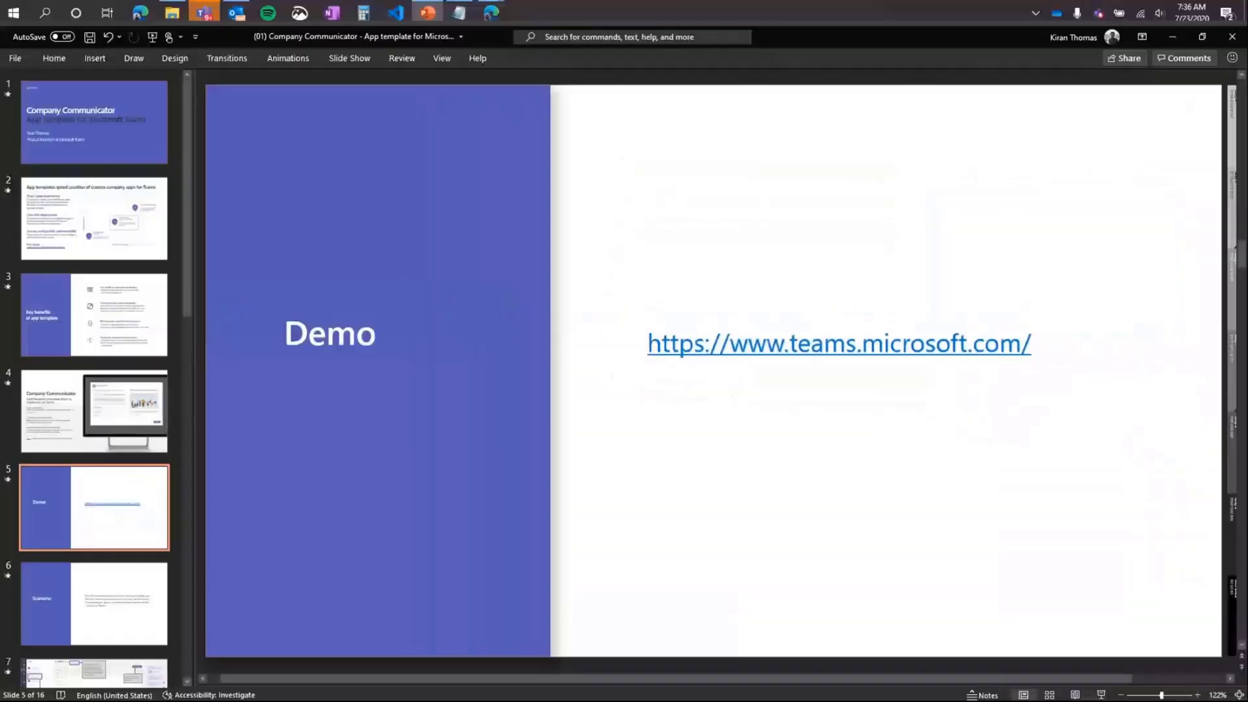
{"action": "key", "text": "alt+Tab"}
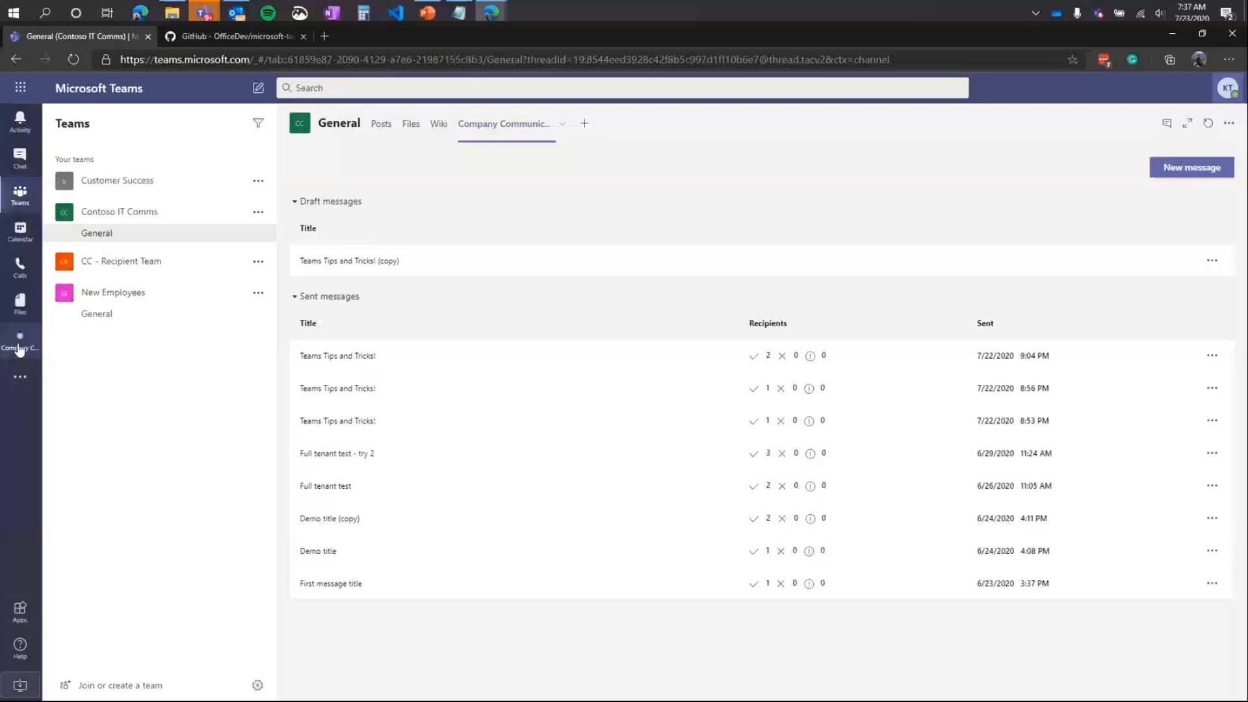
{"action": "right_click", "coordinate": [20, 350]}
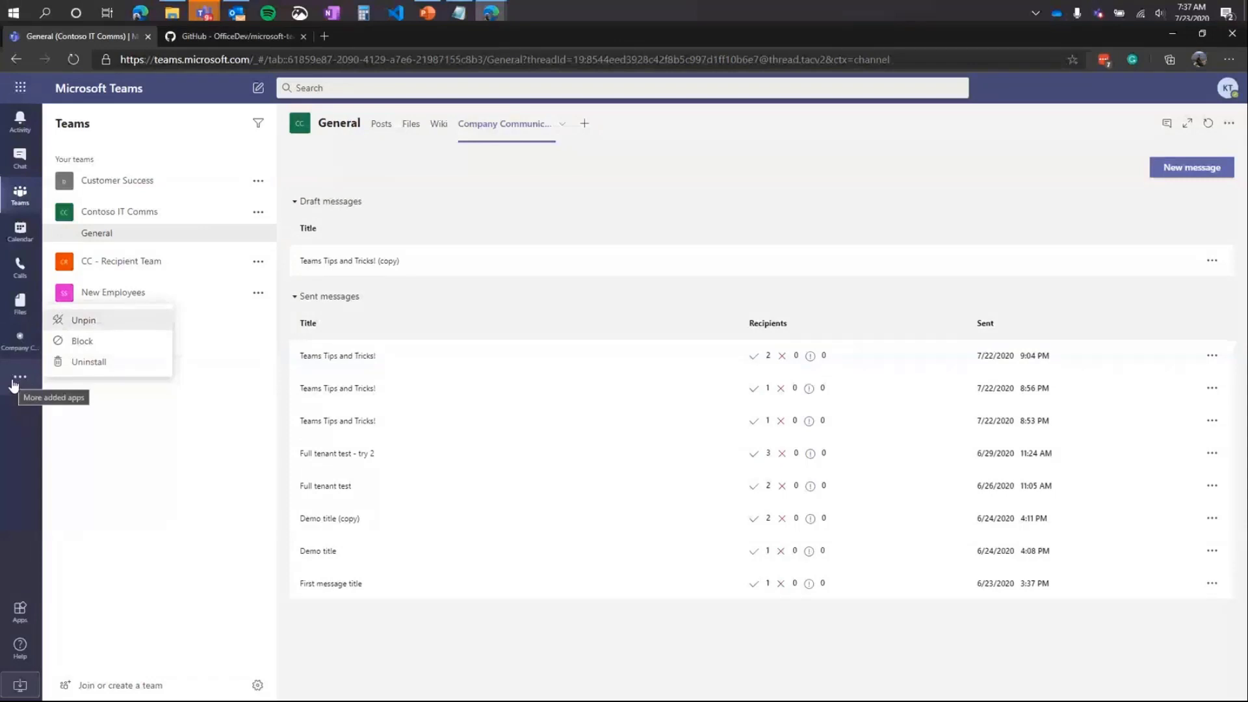
{"action": "key", "text": "Escape"}
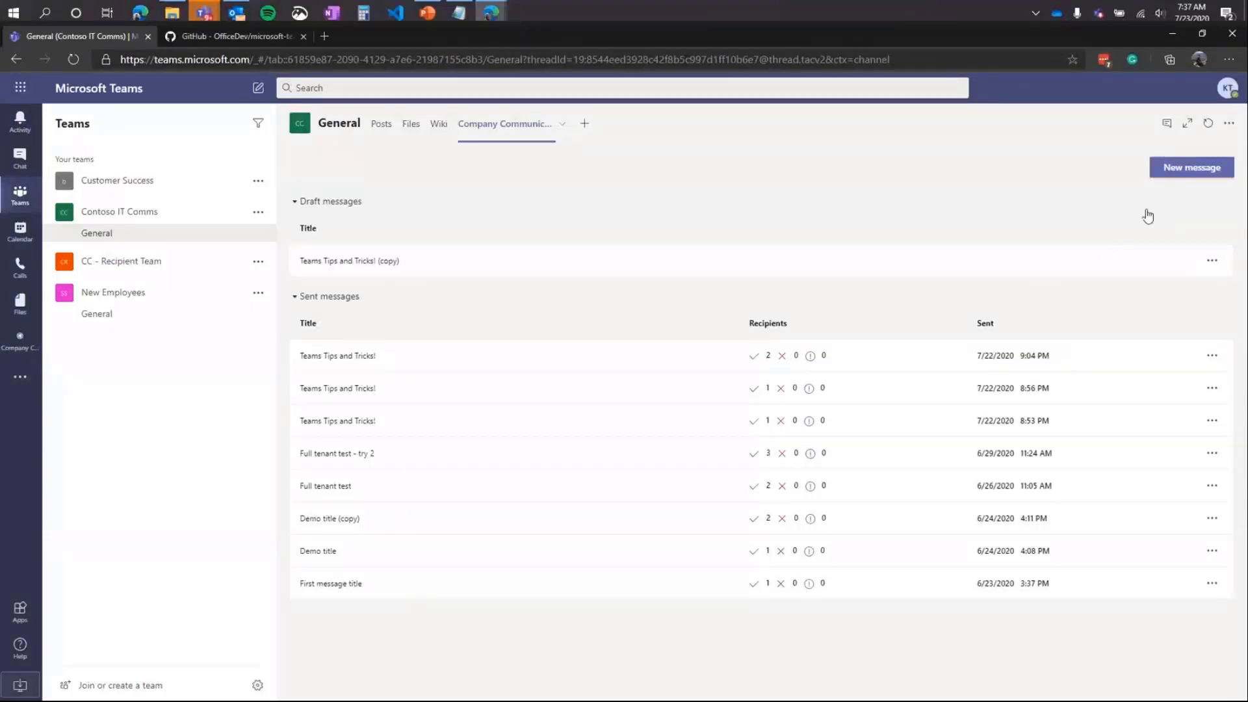
- Start a new message titled 'Teams Tips and Tricks!' and paste in its image URL
{"action": "left_click", "coordinate": [1191, 167]}
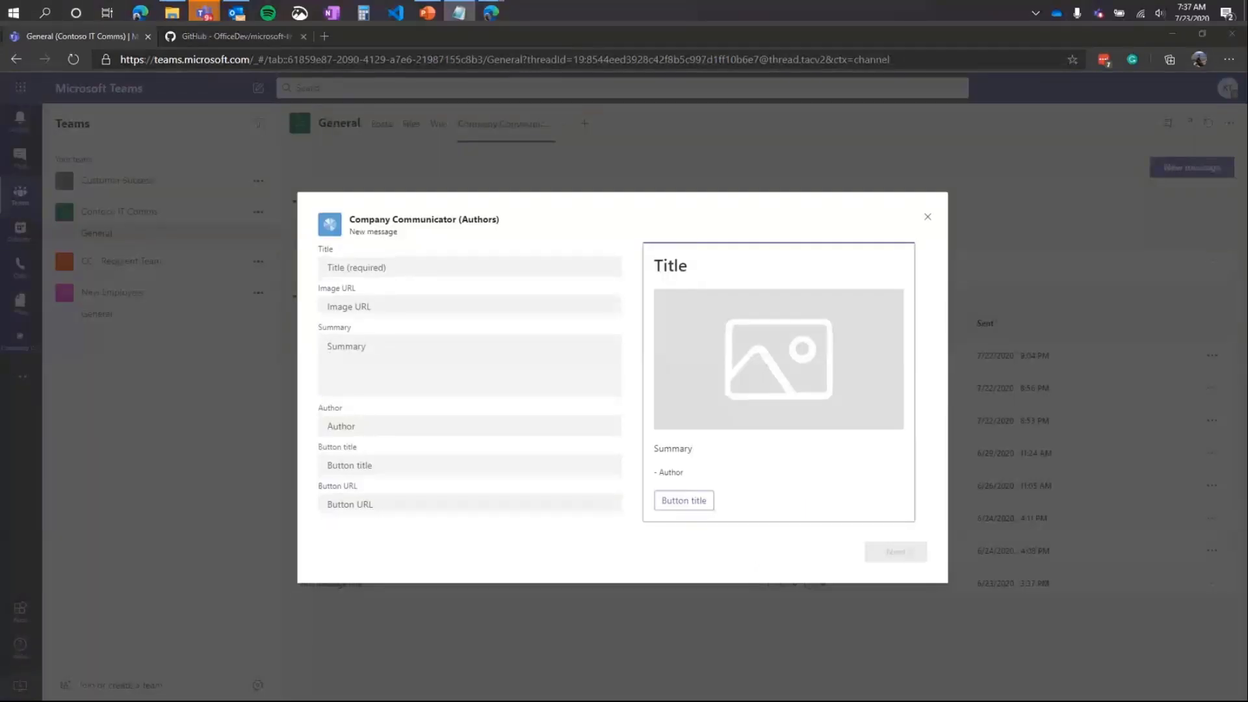
{"action": "left_click", "coordinate": [428, 260]}
{"action": "type", "text": "Teams Tips and Tricks!"}
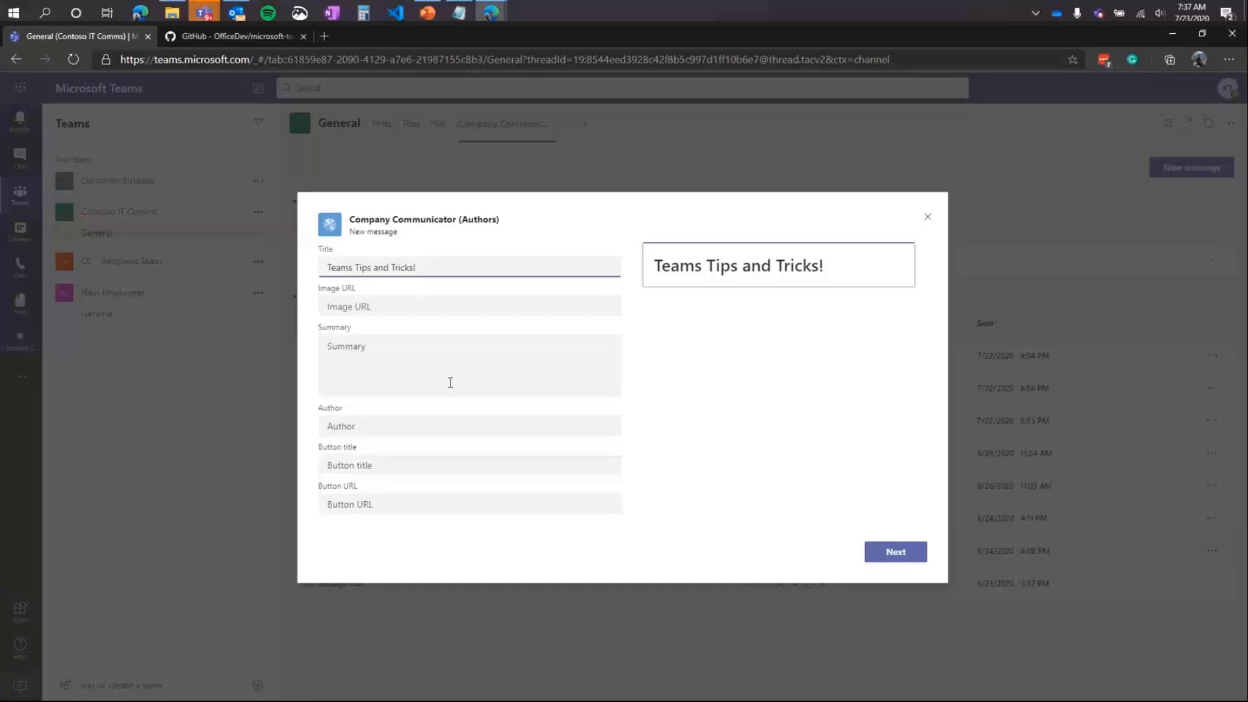
{"action": "key", "text": "alt+Tab"}
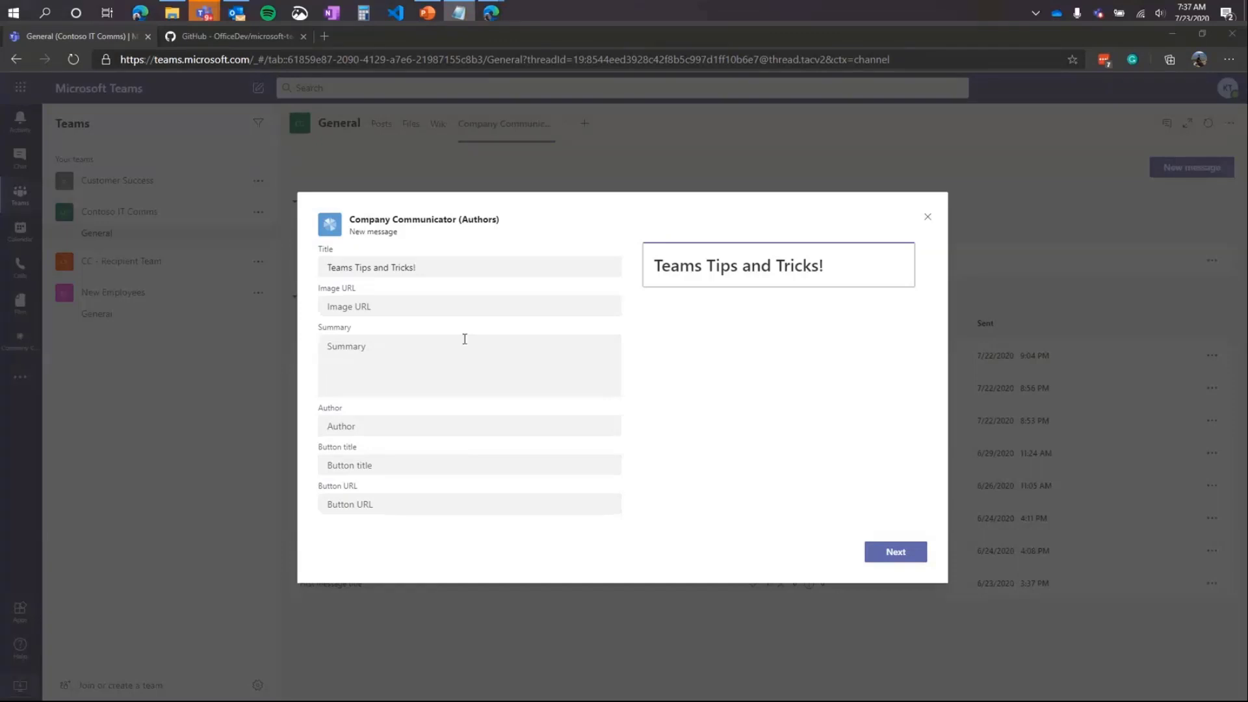
{"action": "left_click", "coordinate": [459, 306]}
{"action": "type", "text": "https://aka.ms/AA91sgg"}
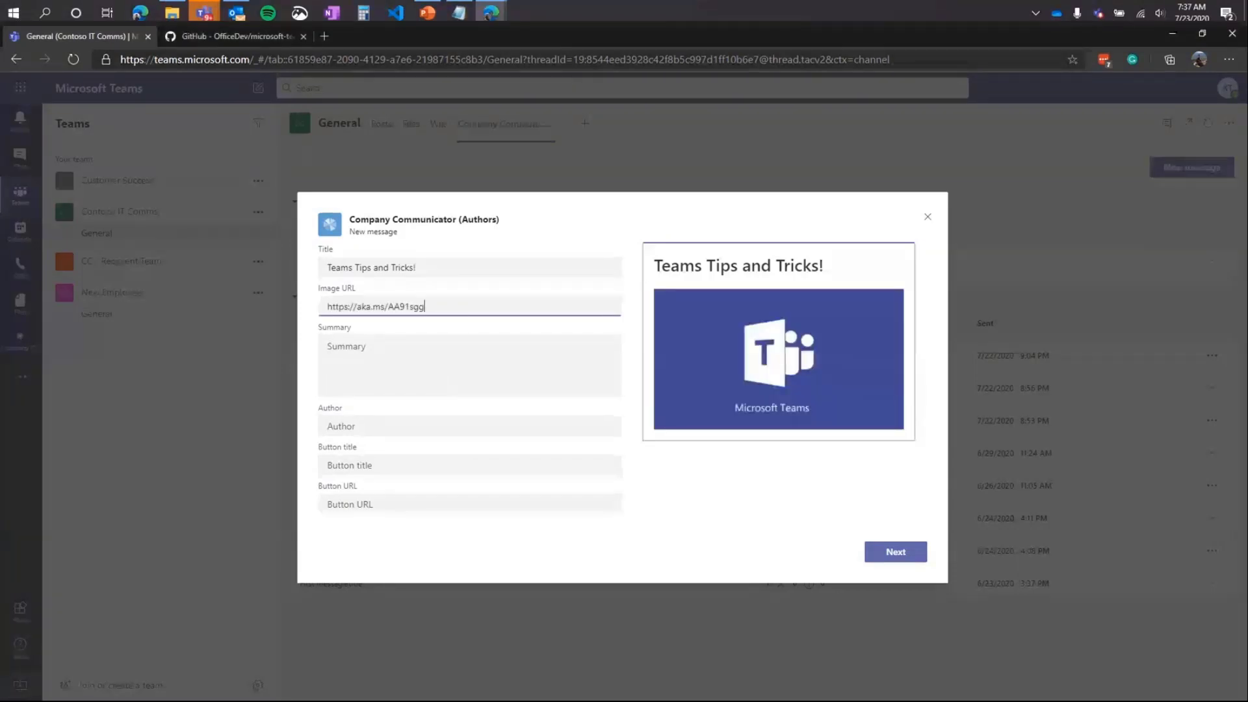
- Write the summary 'Here are some tips and tricks on how to use teams:' followed by three dash lines
{"action": "left_click", "coordinate": [451, 381]}
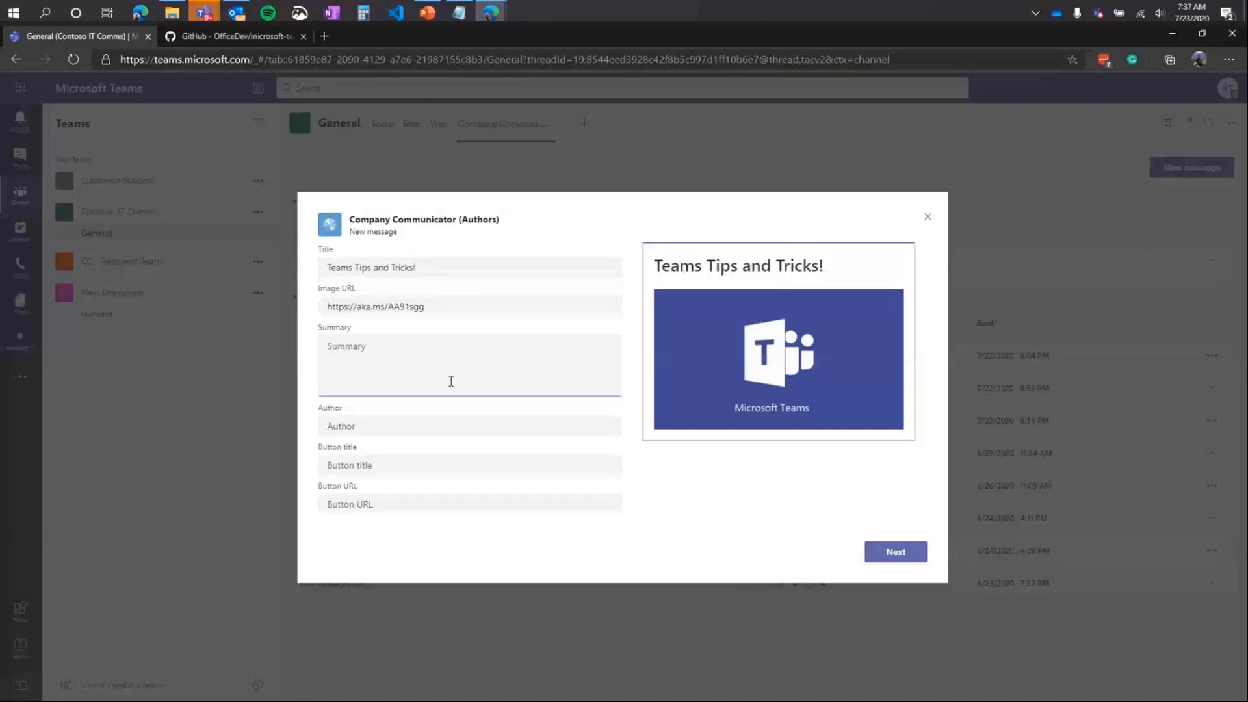
{"action": "type", "text": "Here are "}
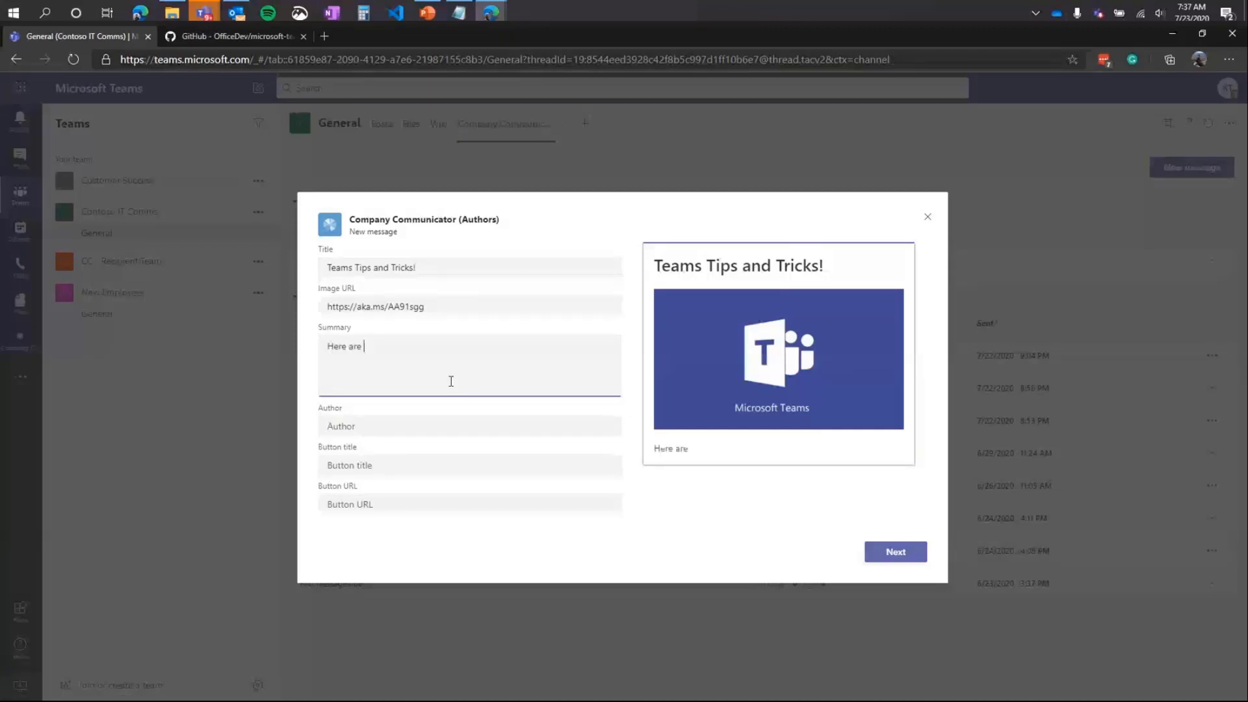
{"action": "type", "text": "some tips and tricks on"}
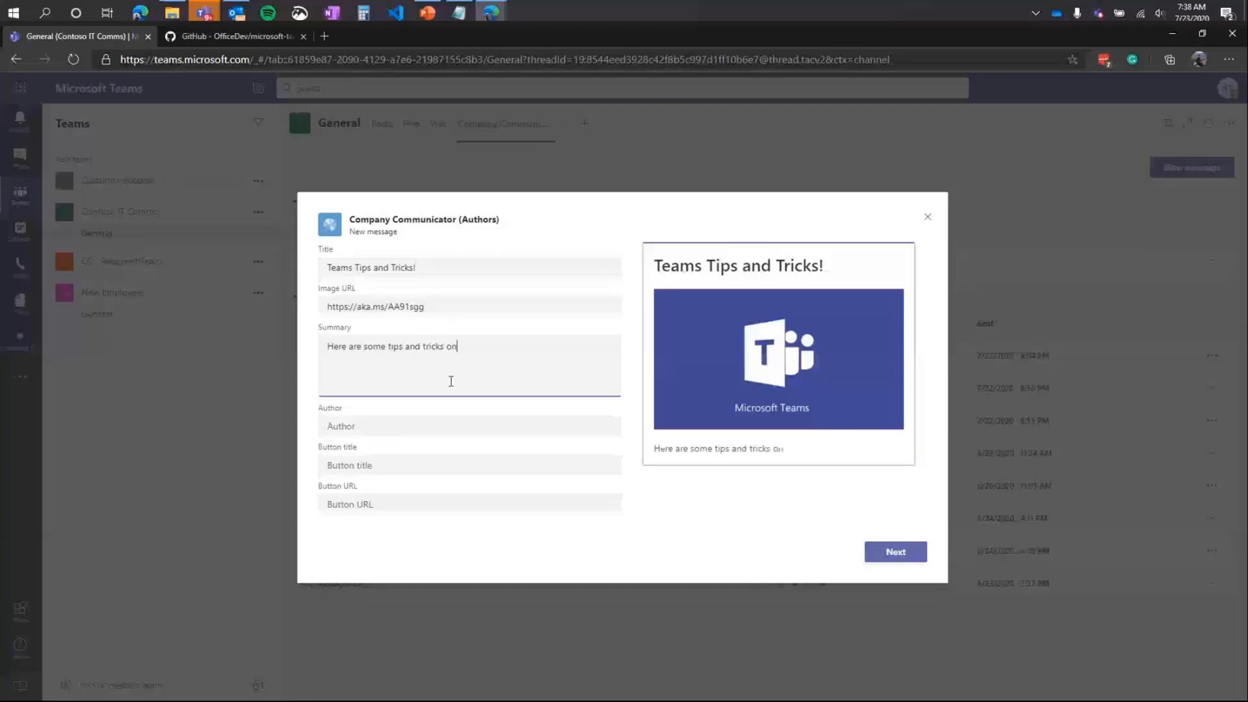
{"action": "type", "text": " how to use teams"}
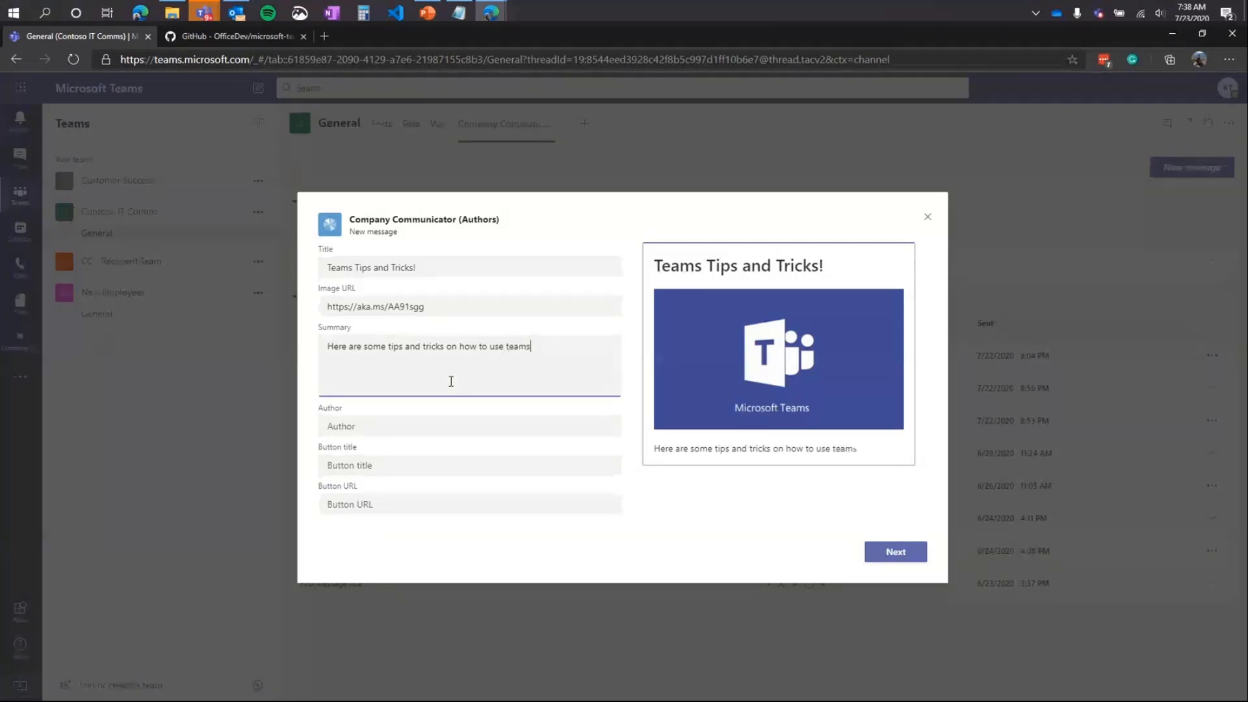
{"action": "type", "text": ":"}
{"action": "key", "text": "Return"}
{"action": "type", "text": "-"}
{"action": "key", "text": "Return"}
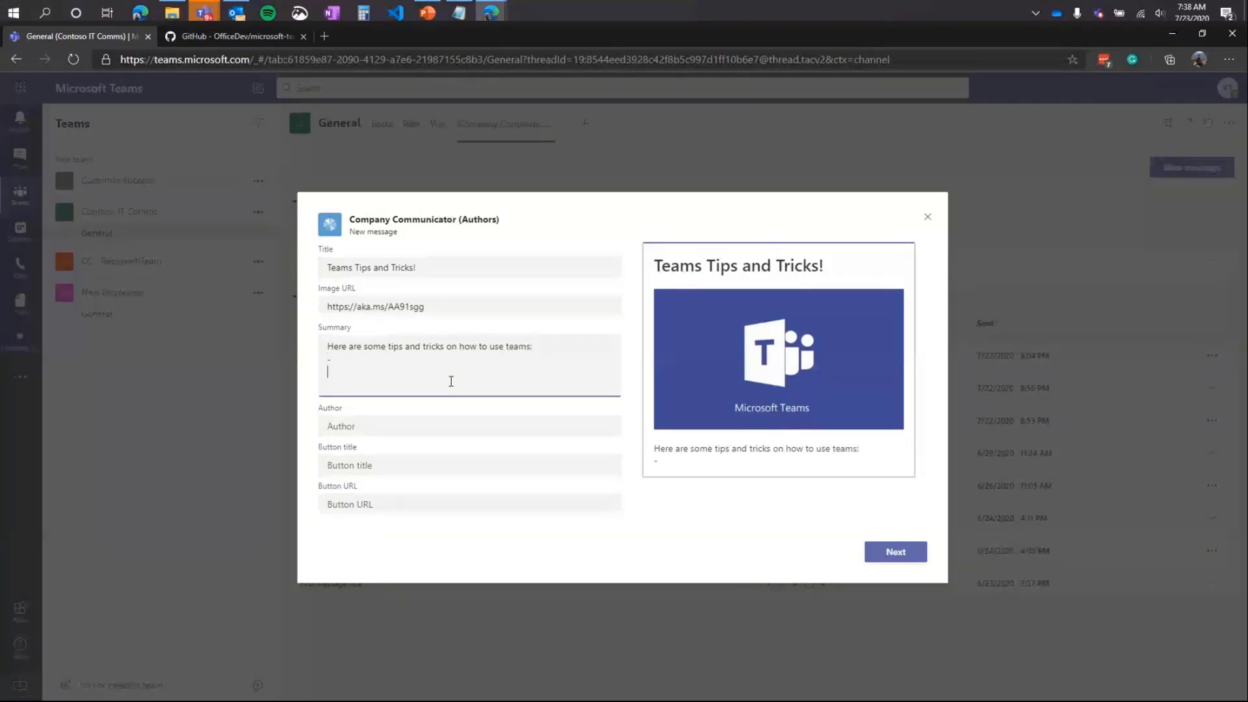
{"action": "type", "text": "-"}
{"action": "key", "text": "Return"}
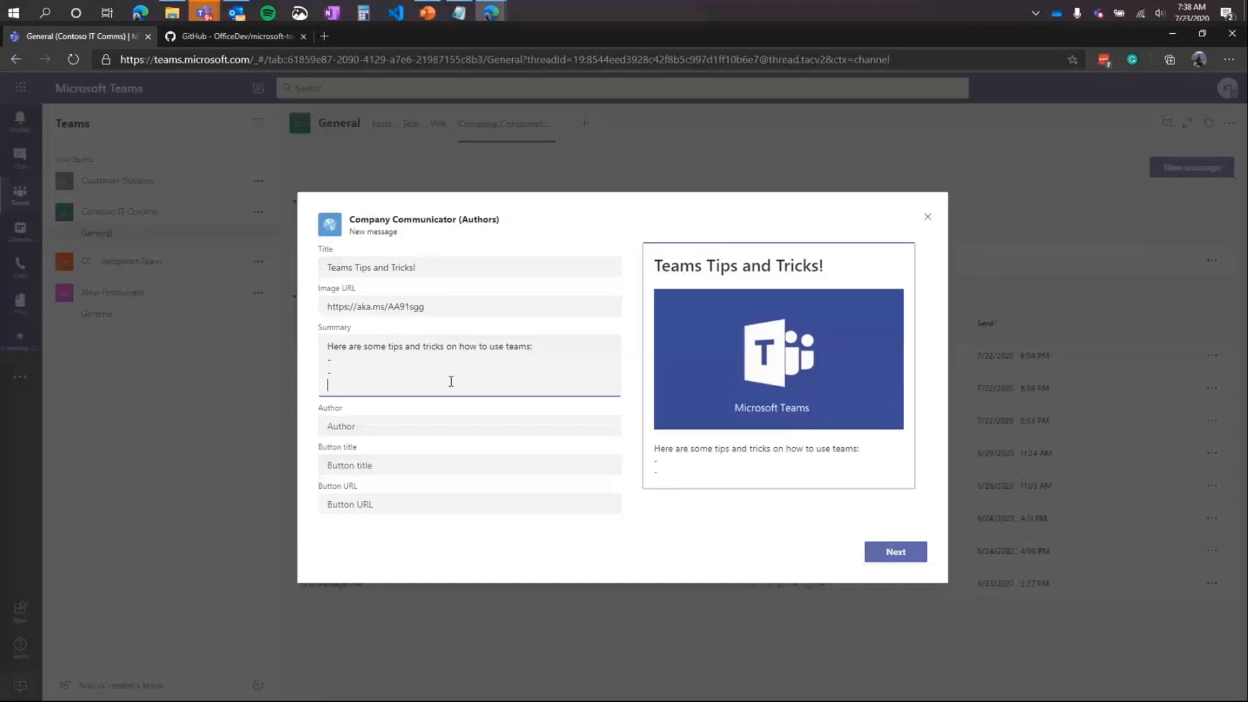
{"action": "type", "text": "-"}
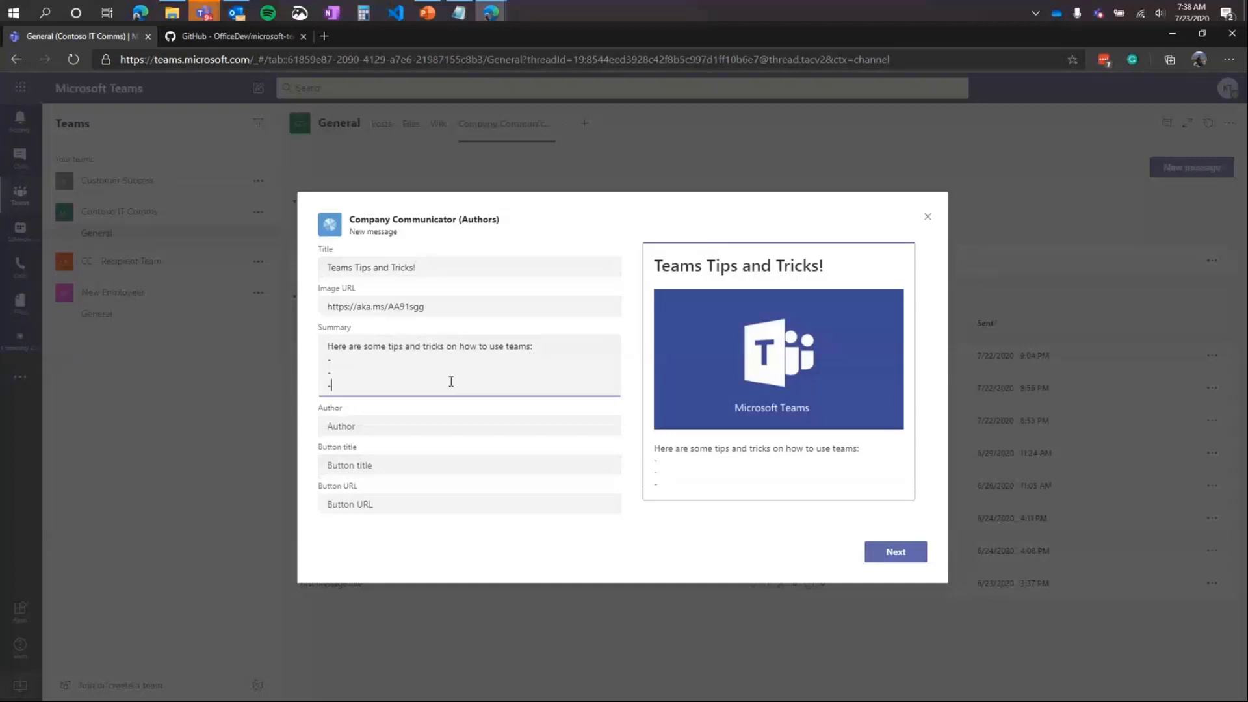
- Set author 'Contoso IT' and a 'Learn More' button with the pasted link, then continue to send options
{"action": "left_click", "coordinate": [412, 427]}
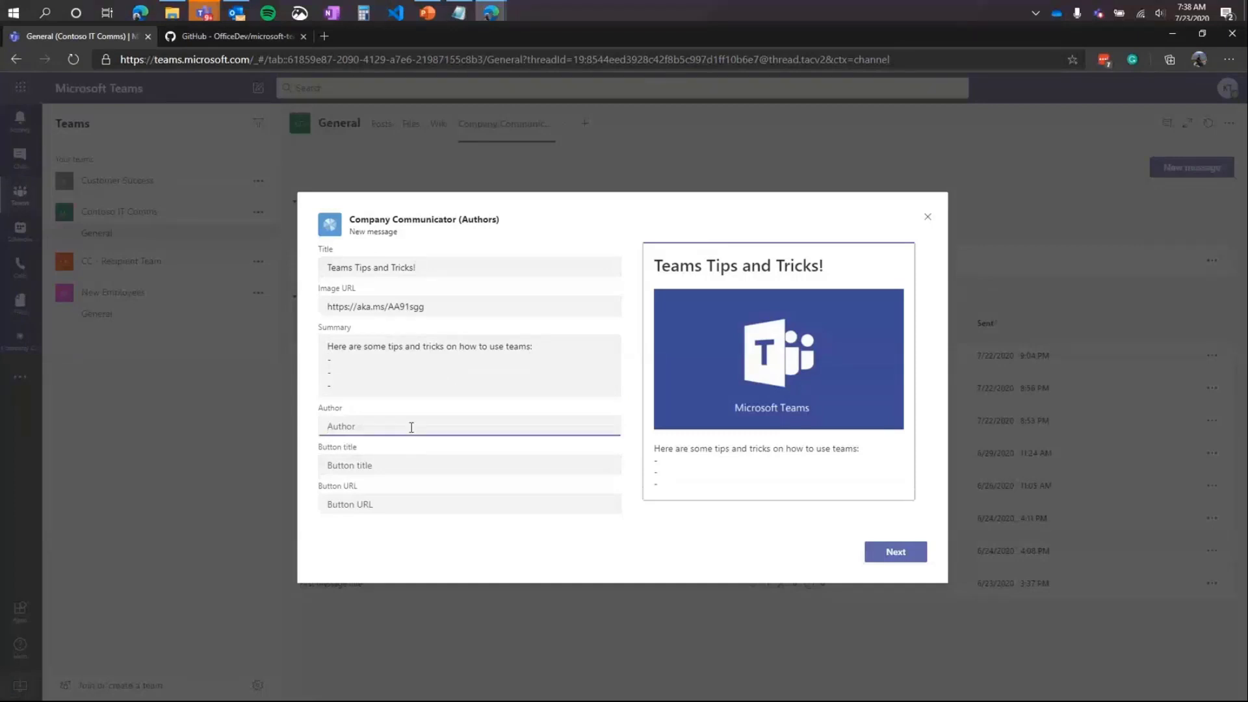
{"action": "type", "text": "Co"}
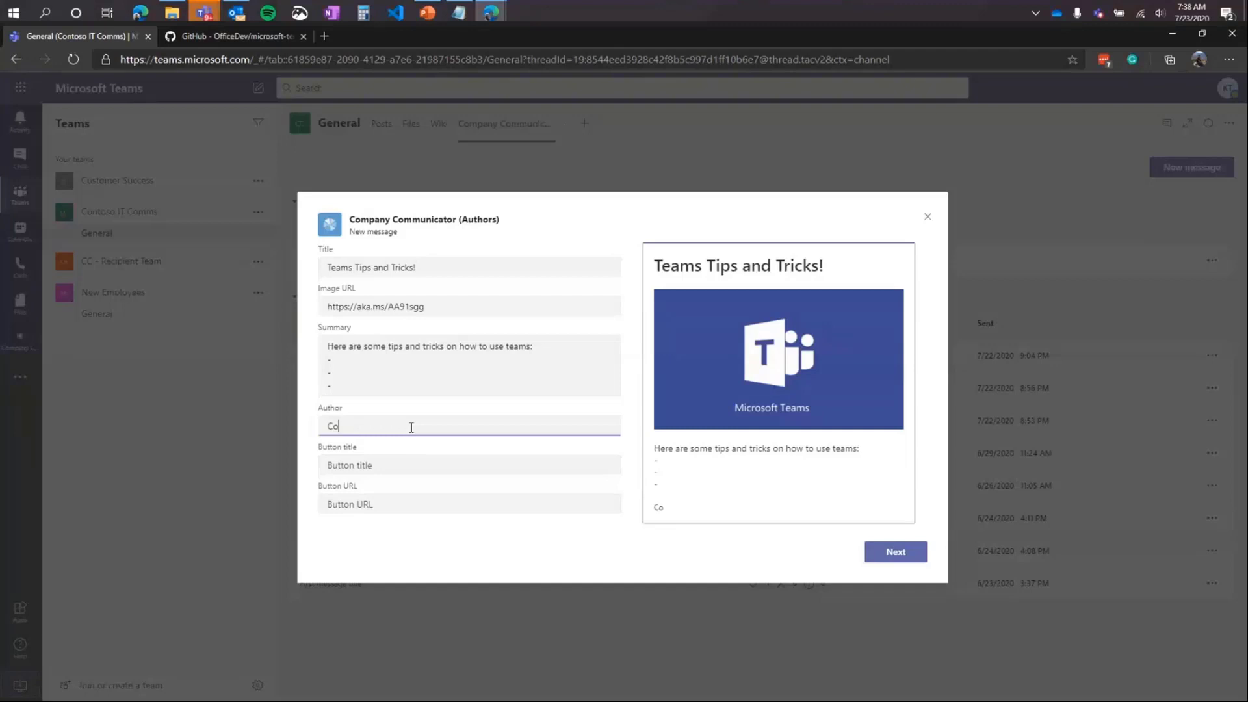
{"action": "type", "text": "ntoso IT"}
{"action": "left_click", "coordinate": [403, 466]}
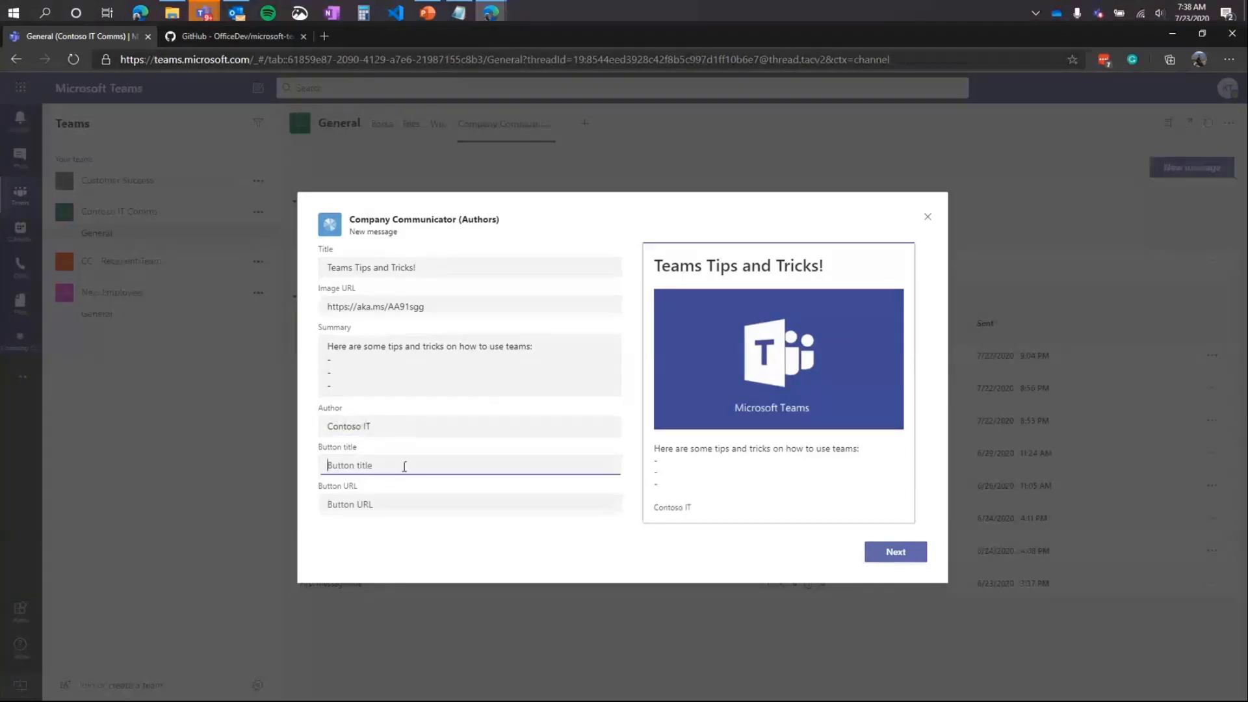
{"action": "type", "text": "Le"}
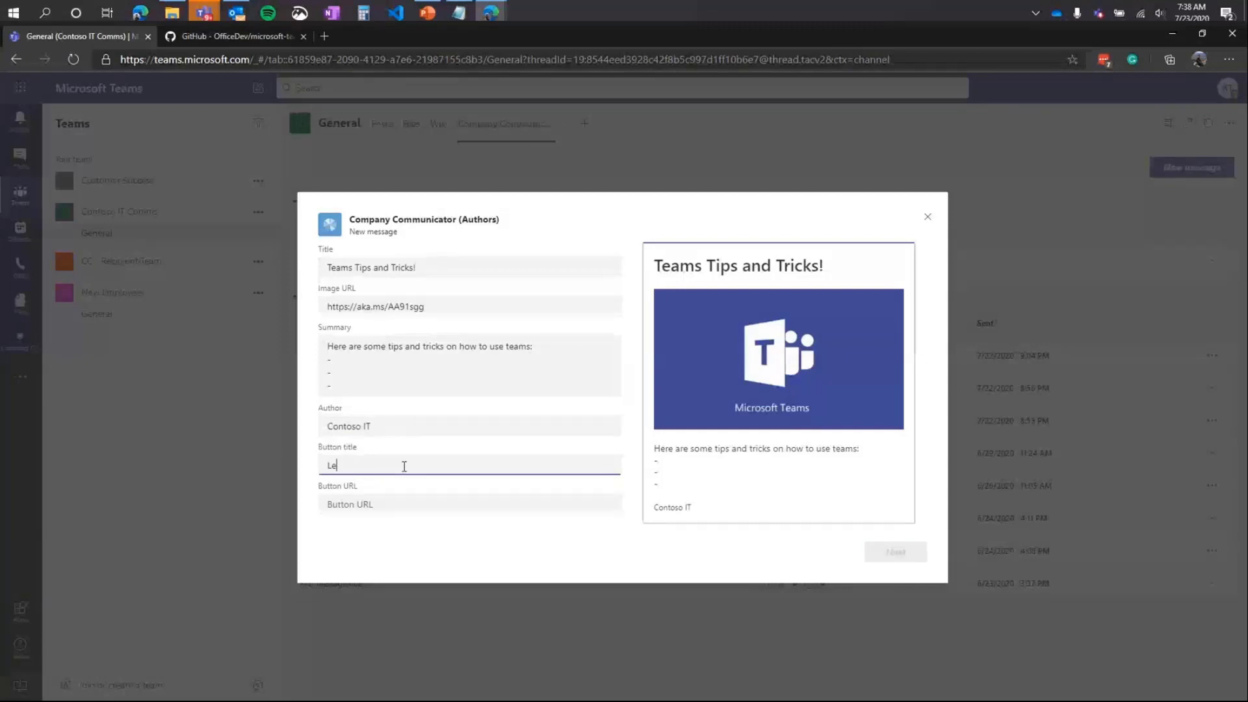
{"action": "type", "text": "arn More"}
{"action": "key", "text": "alt+Tab"}
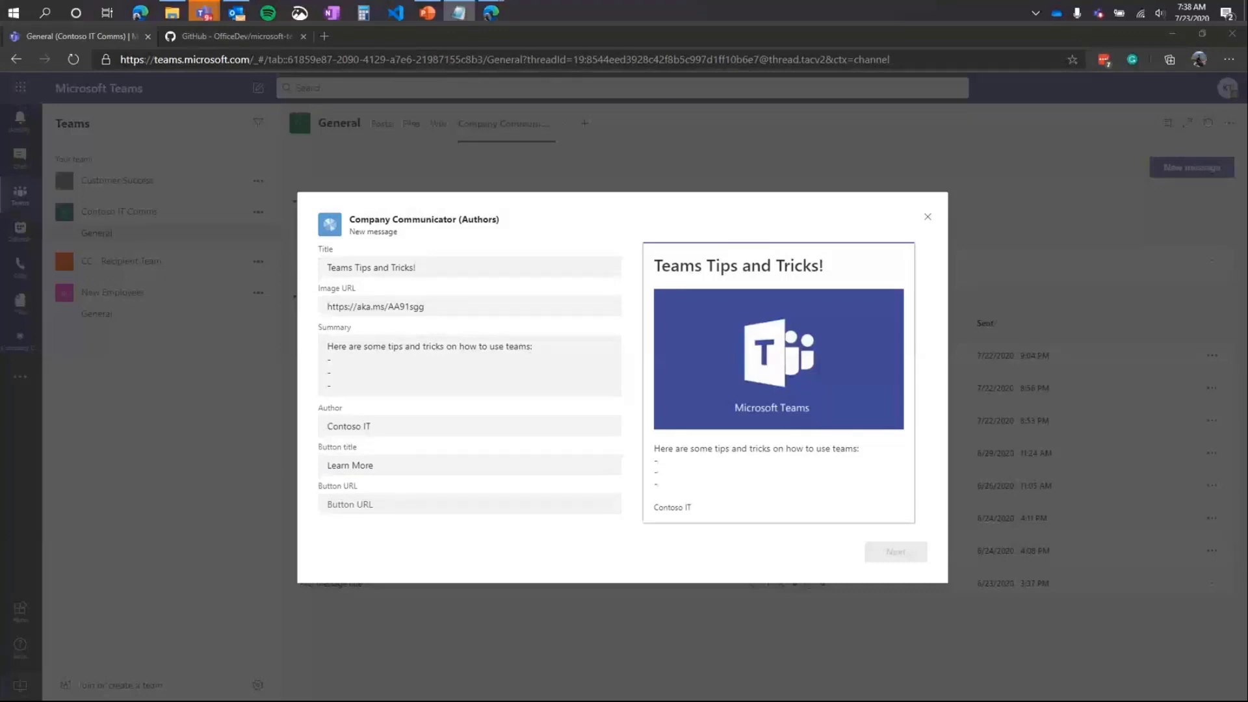
{"action": "key", "text": "alt+Tab"}
{"action": "key", "text": "ctrl+v"}
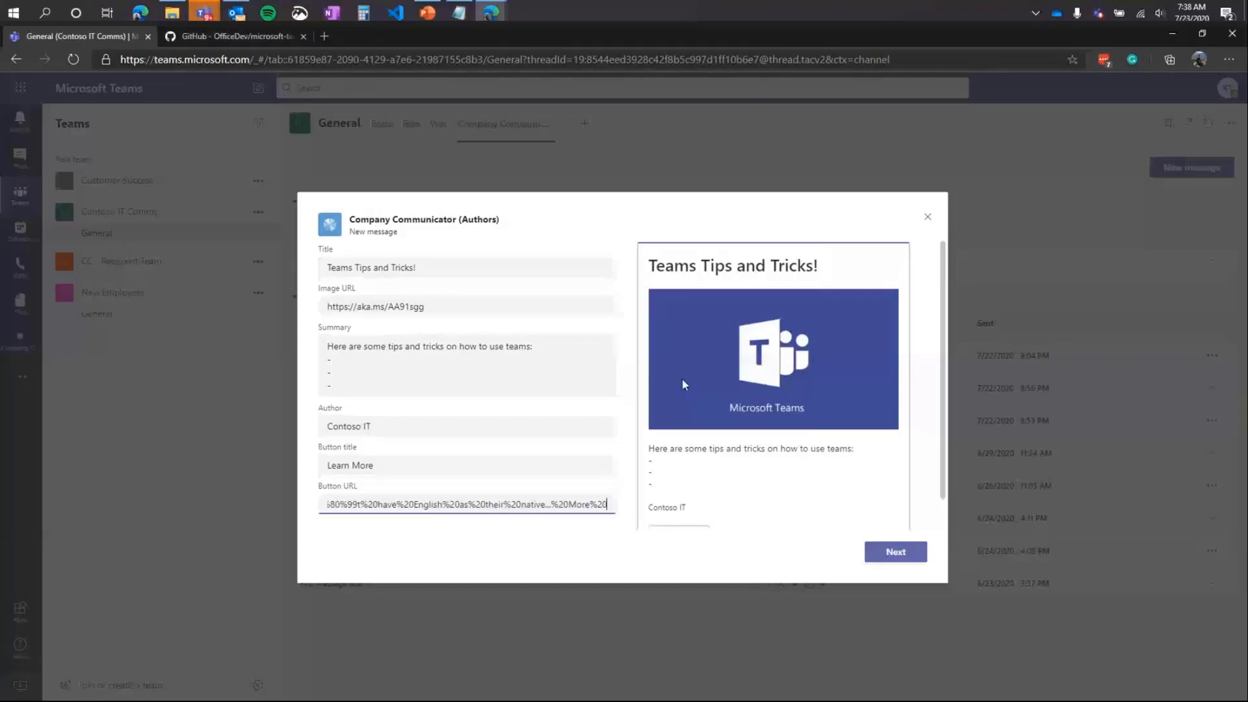
{"action": "left_click", "coordinate": [908, 551]}
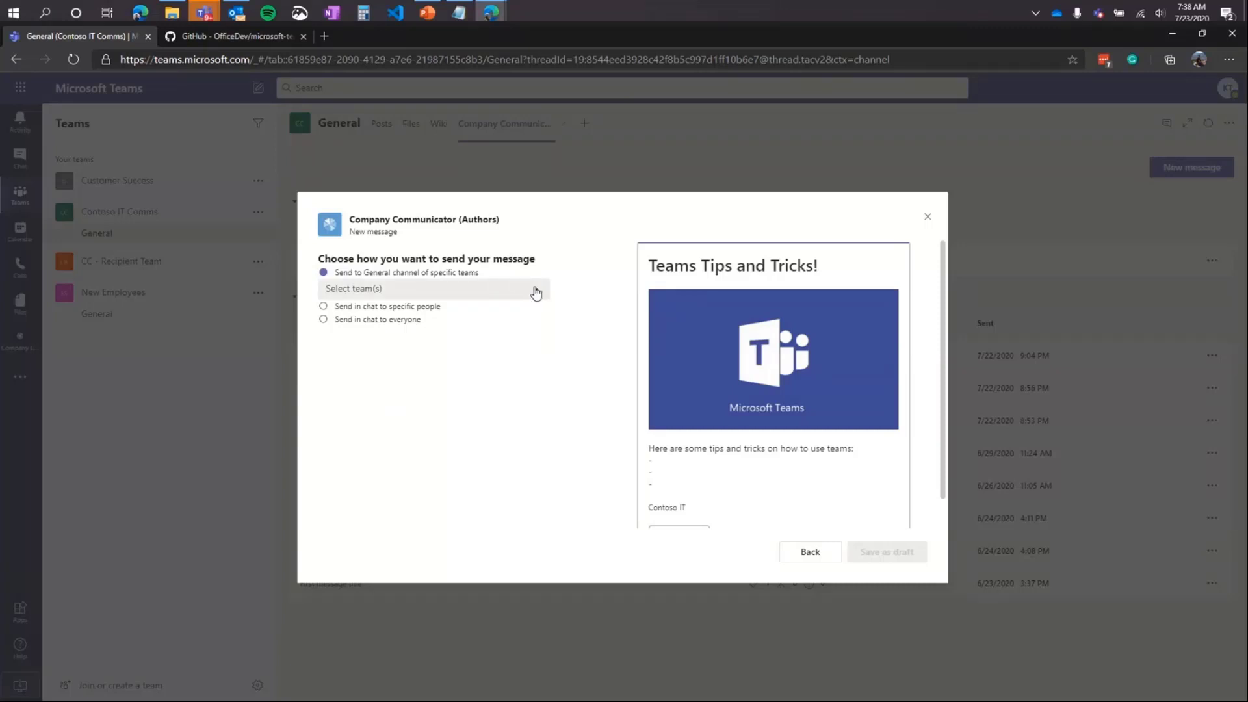
- Pick New Employees as the General channel team and save the message as a draft
{"action": "left_click", "coordinate": [535, 293]}
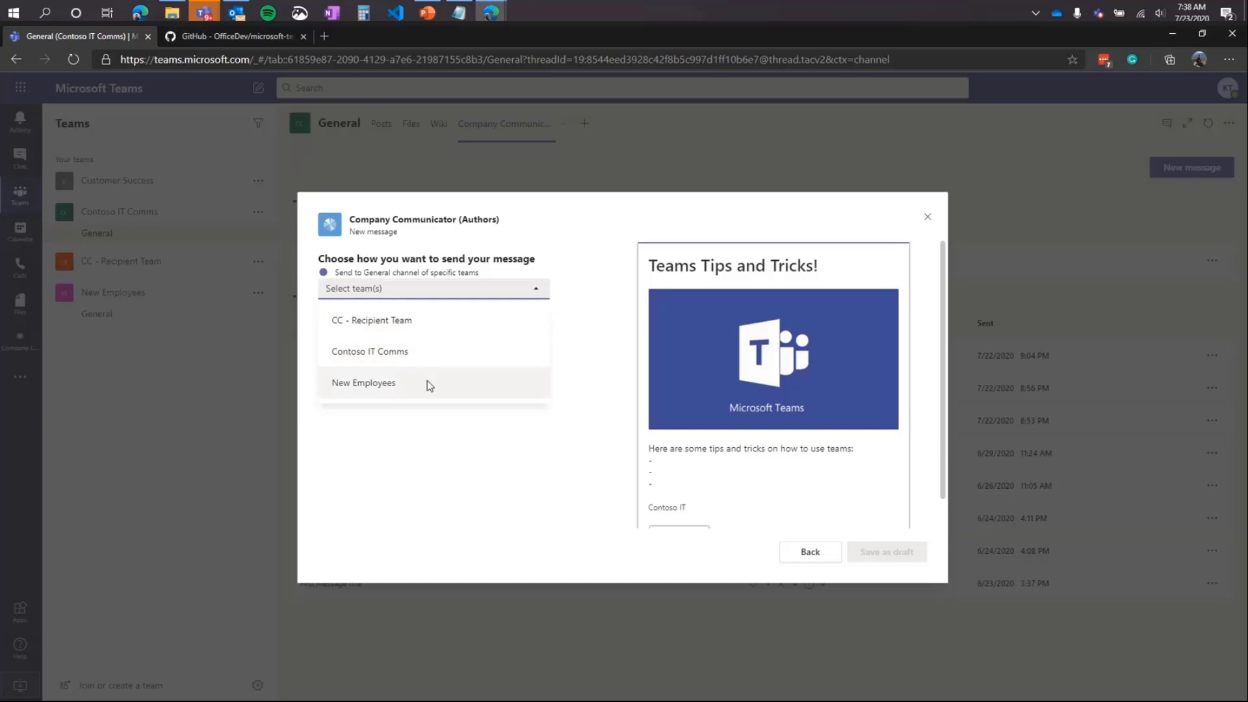
{"action": "left_click", "coordinate": [544, 451]}
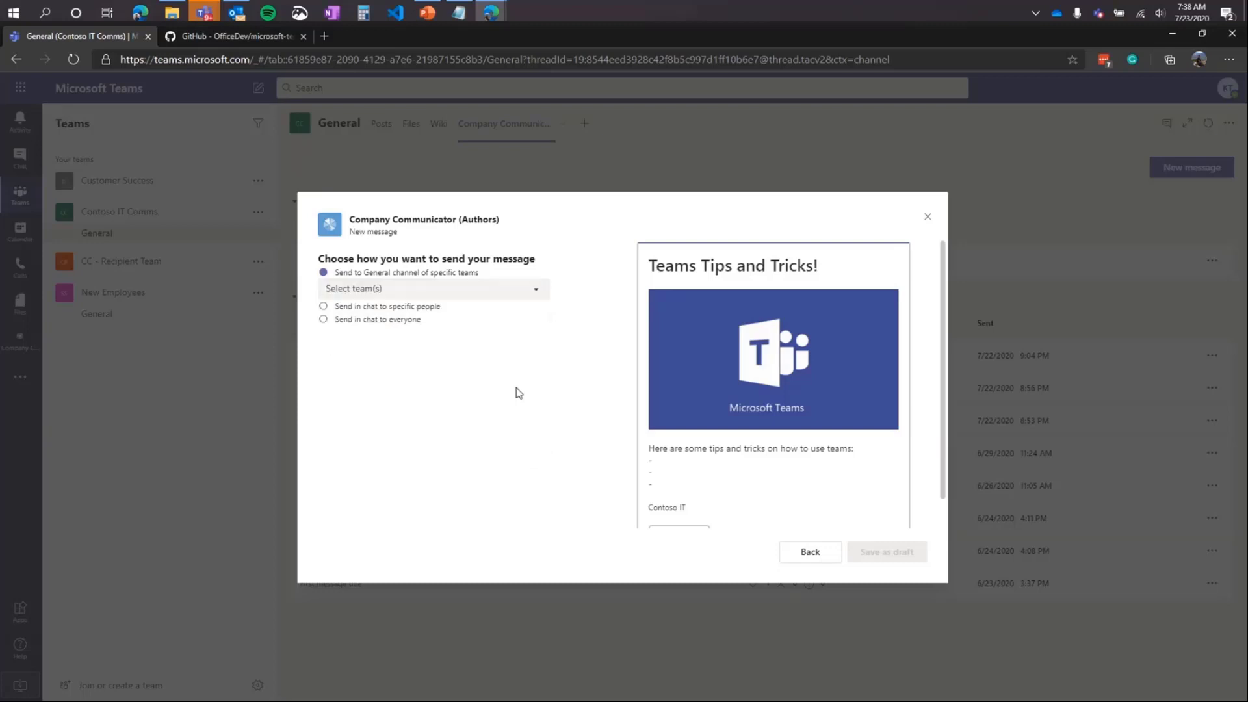
{"action": "left_click", "coordinate": [537, 289]}
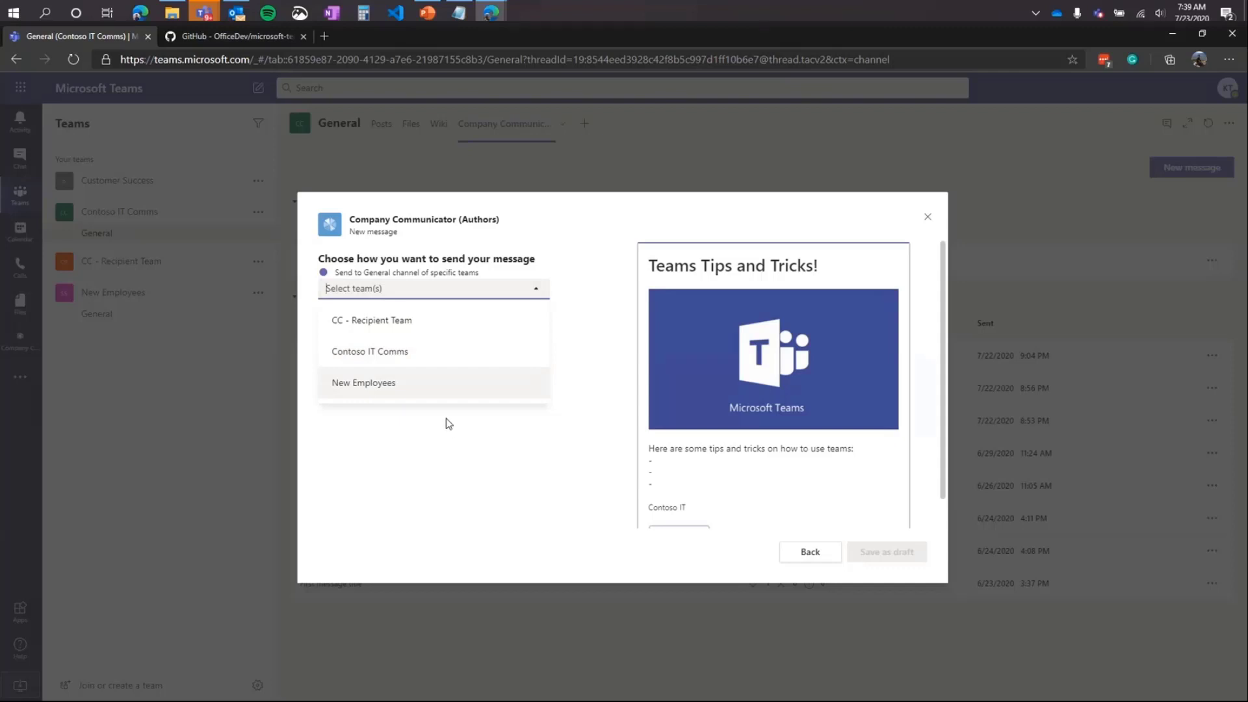
{"action": "left_click", "coordinate": [385, 387]}
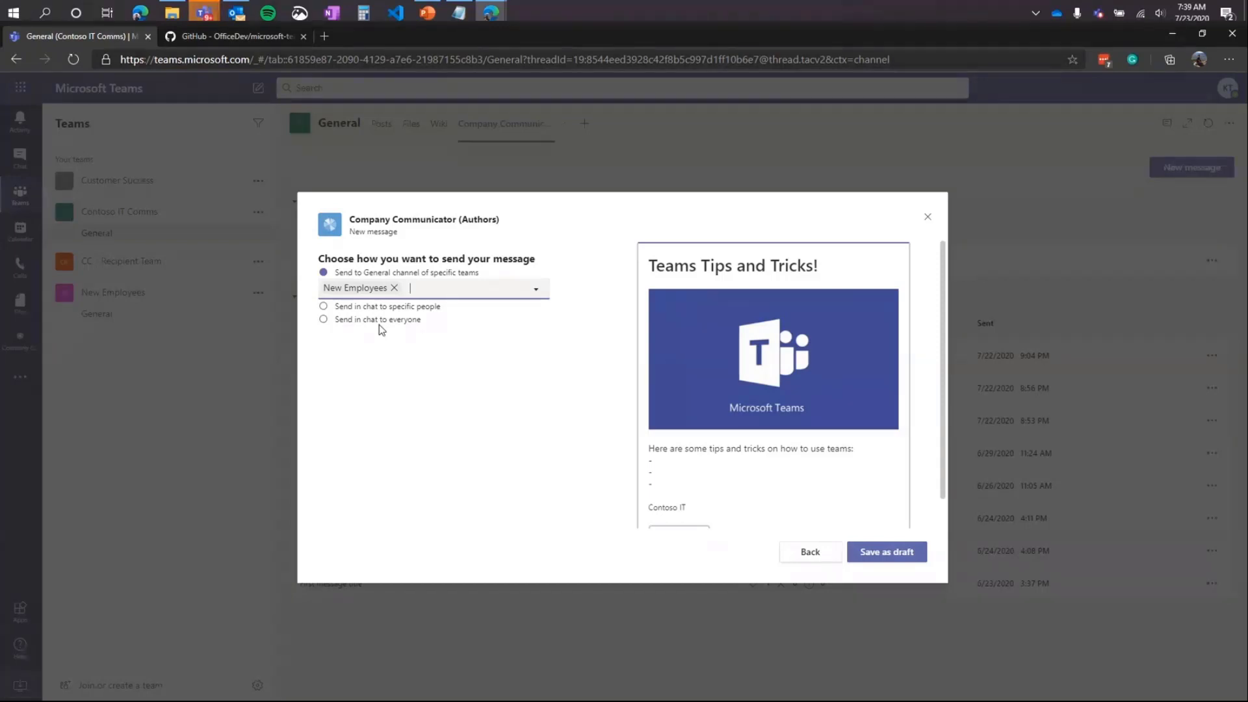
{"action": "left_click", "coordinate": [891, 552]}
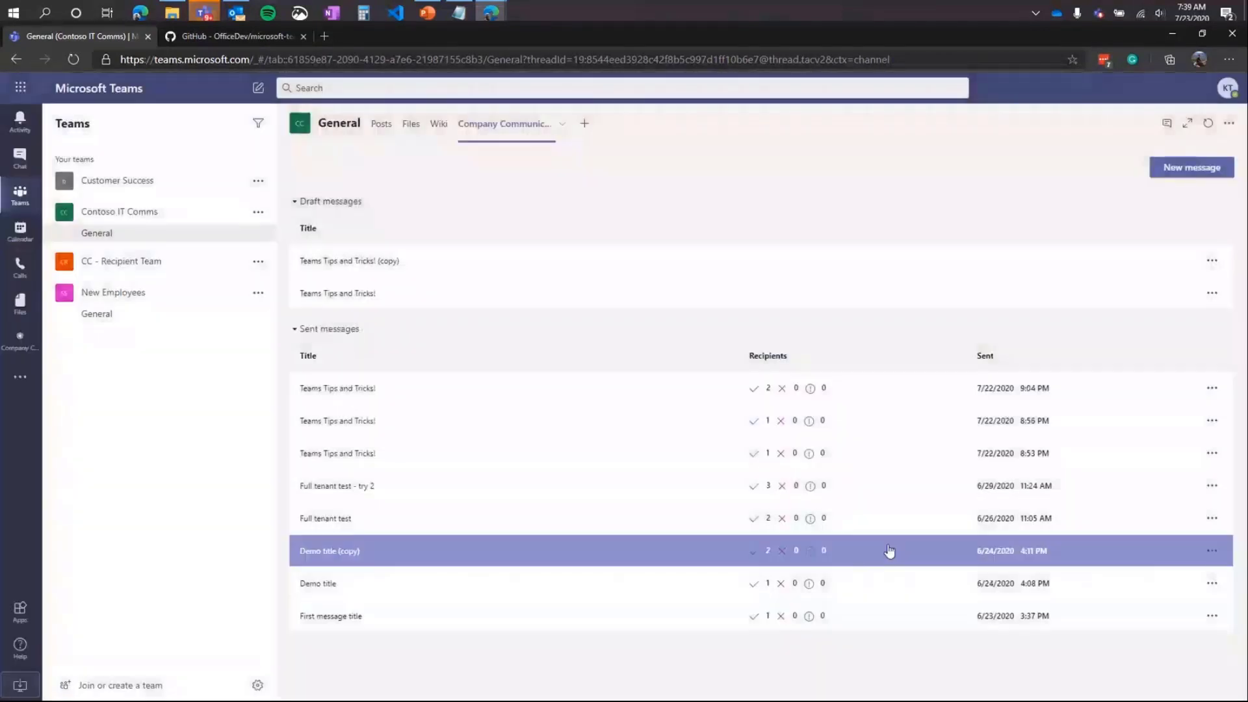
- Open the '...' actions menu on the Teams Tips and Tricks! draft row
{"action": "left_click", "coordinate": [1212, 294]}
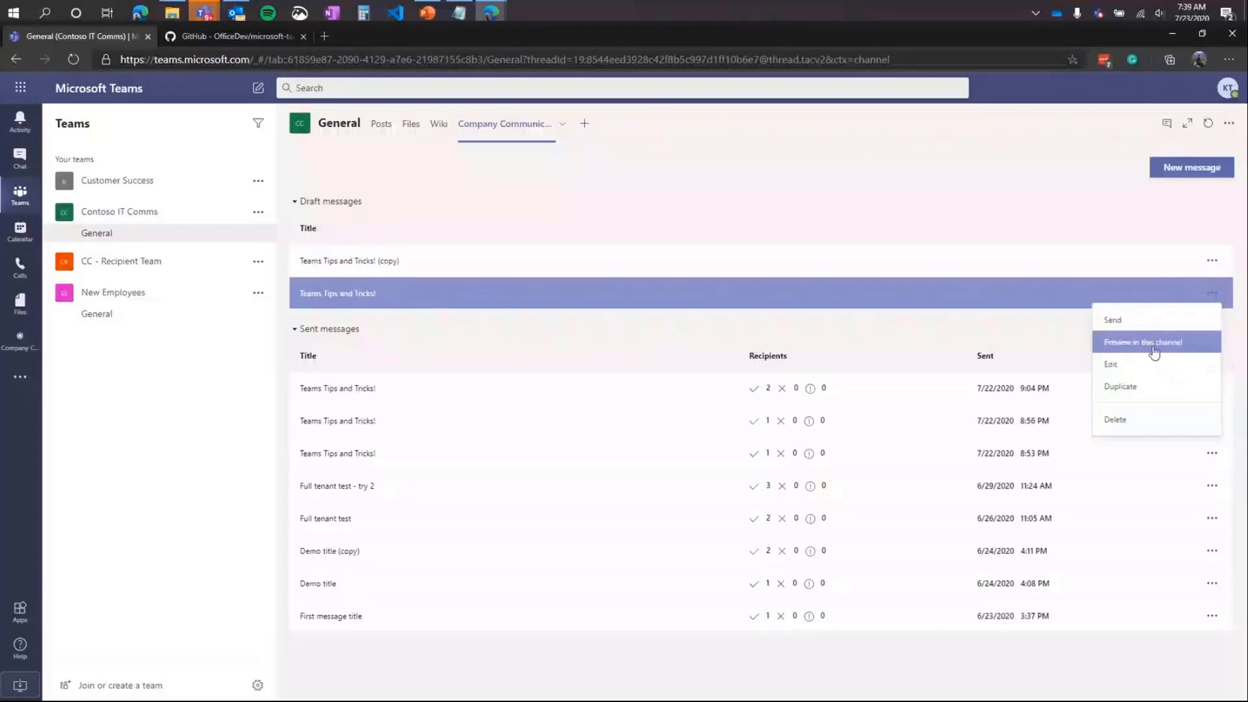
{"action": "left_click", "coordinate": [1154, 348]}
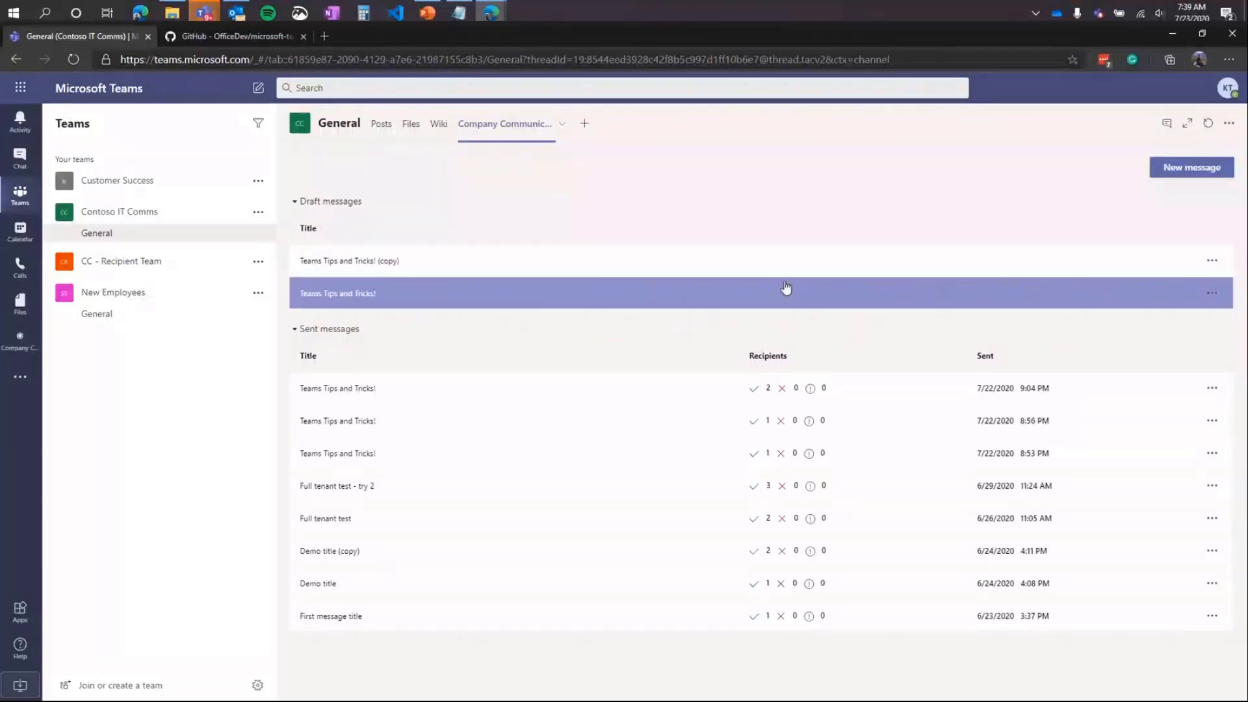
{"action": "left_click", "coordinate": [381, 133]}
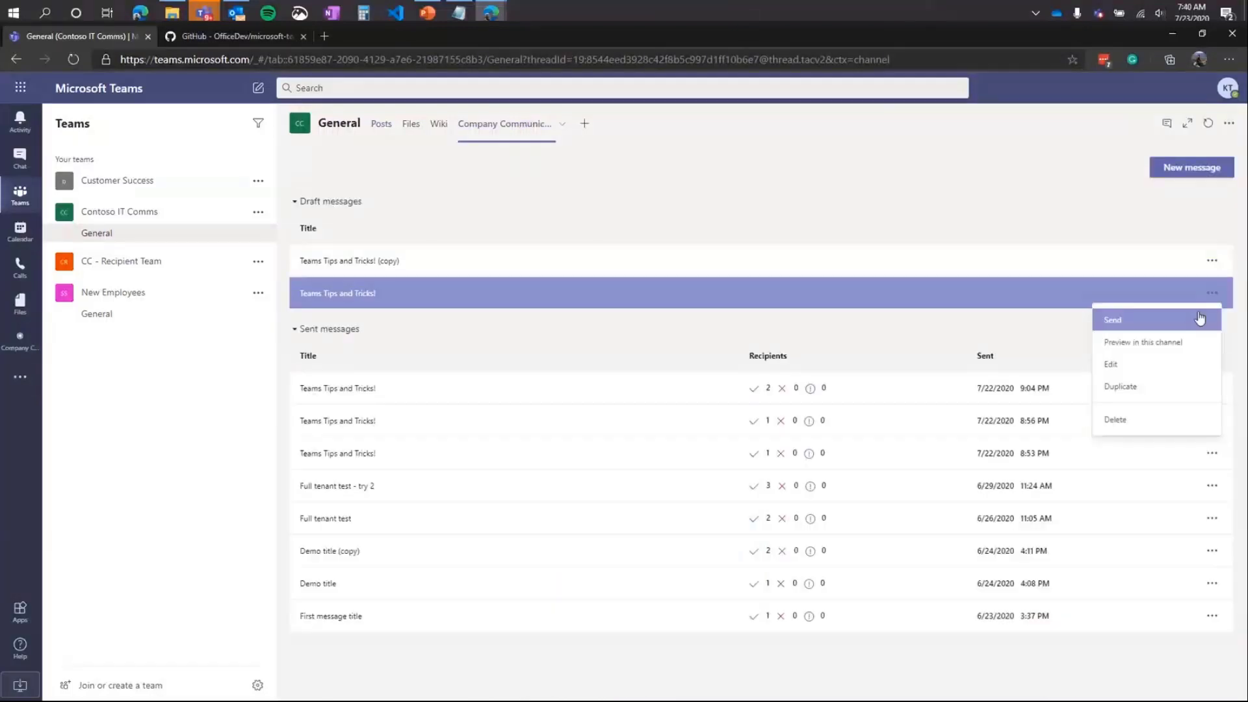
- Send the Teams Tips and Tricks! draft to New Employees and refresh to see its sending status
{"action": "left_click", "coordinate": [1200, 318]}
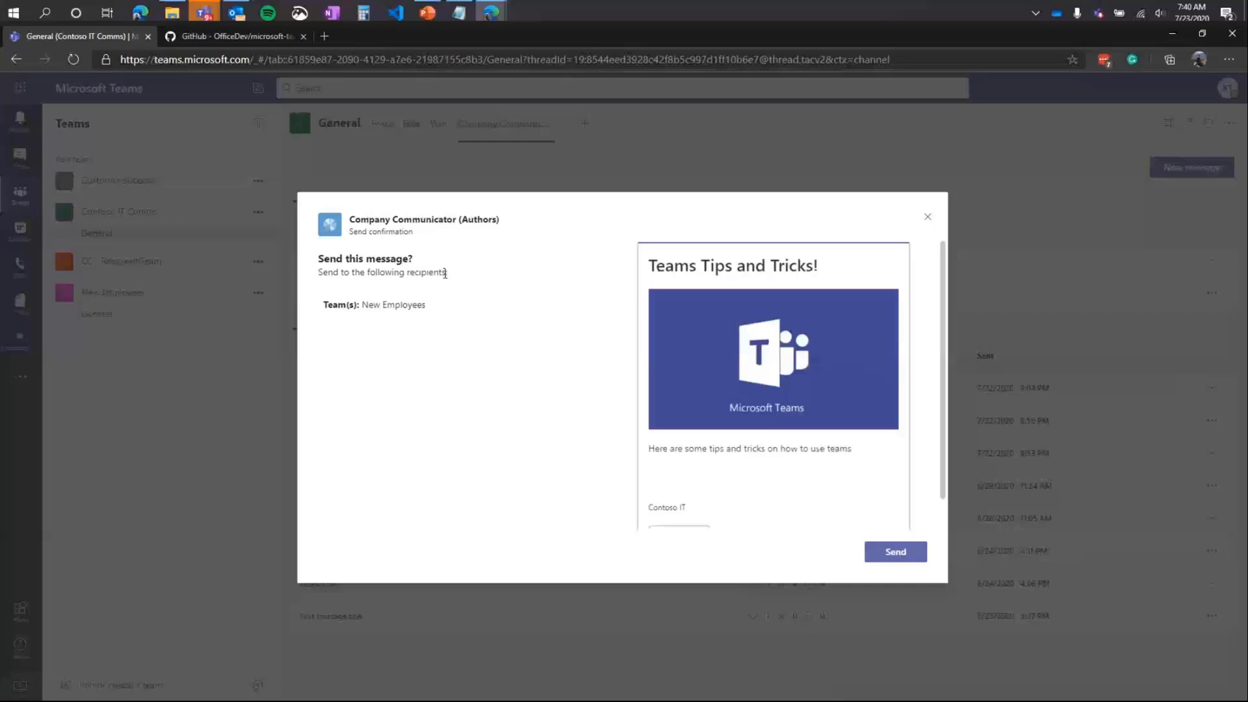
{"action": "left_click", "coordinate": [915, 552]}
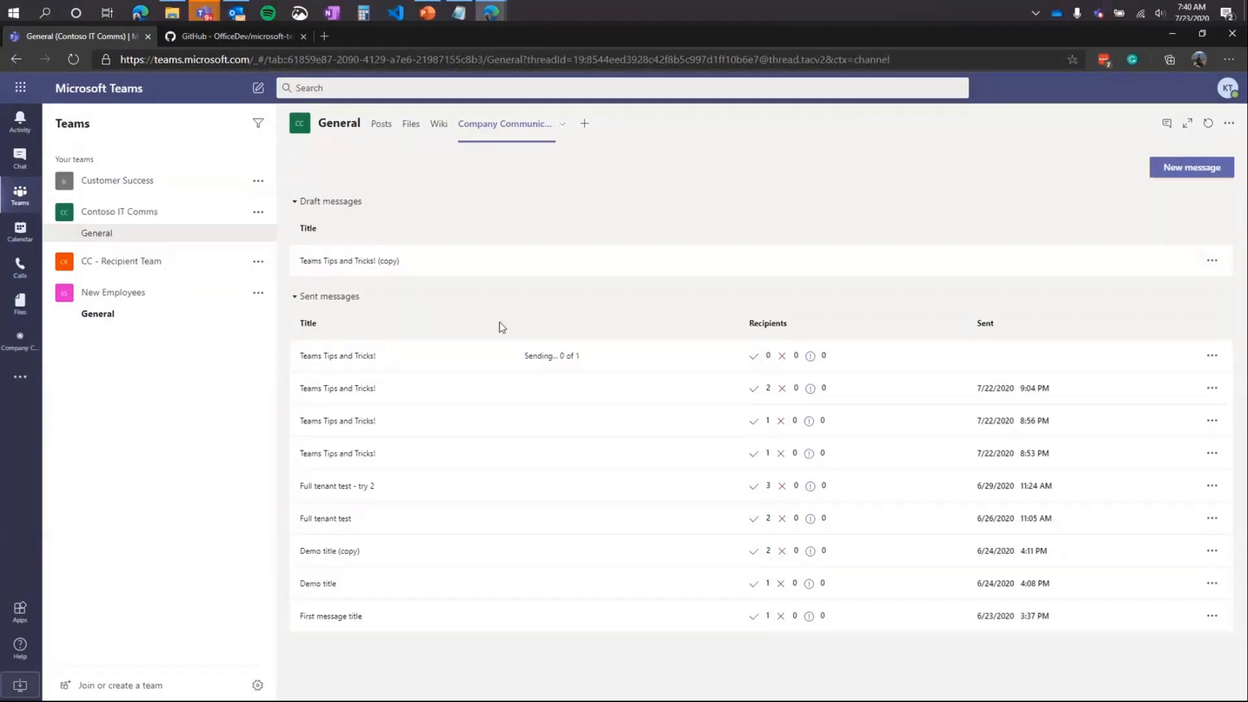
{"action": "left_click", "coordinate": [69, 59]}
{"action": "left_click", "coordinate": [33, 382]}
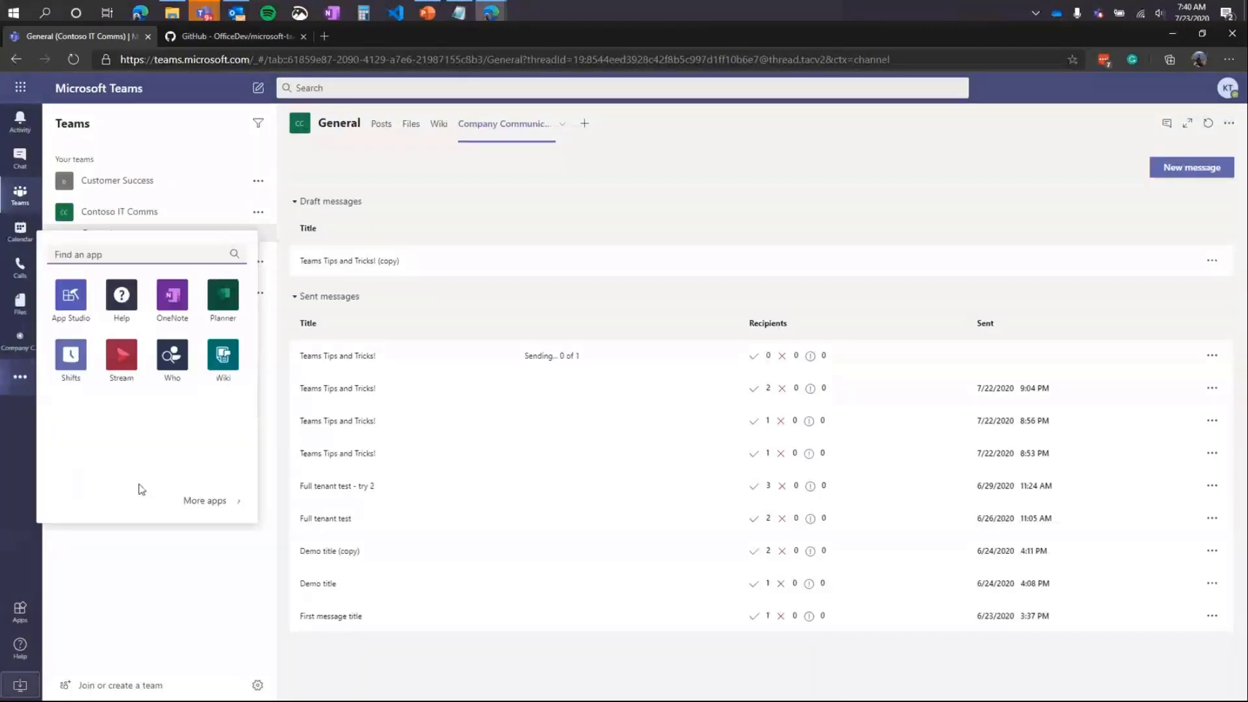
{"action": "left_click", "coordinate": [200, 506]}
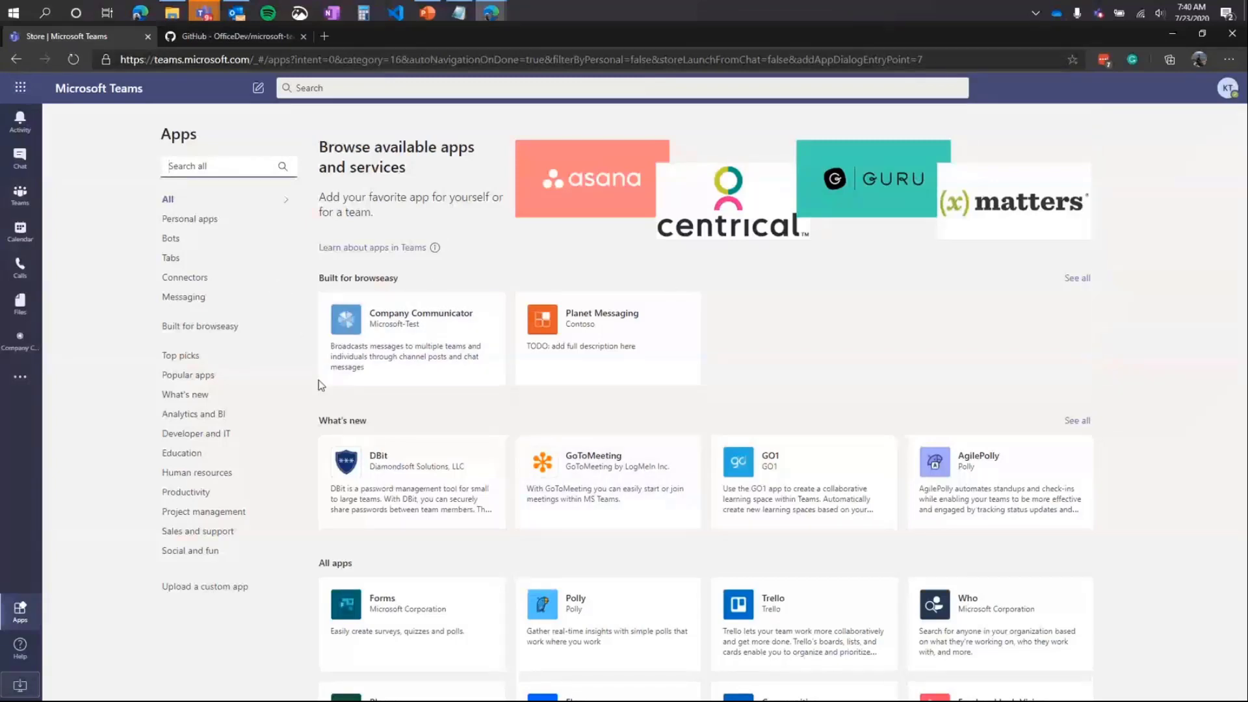
{"action": "left_click", "coordinate": [426, 332]}
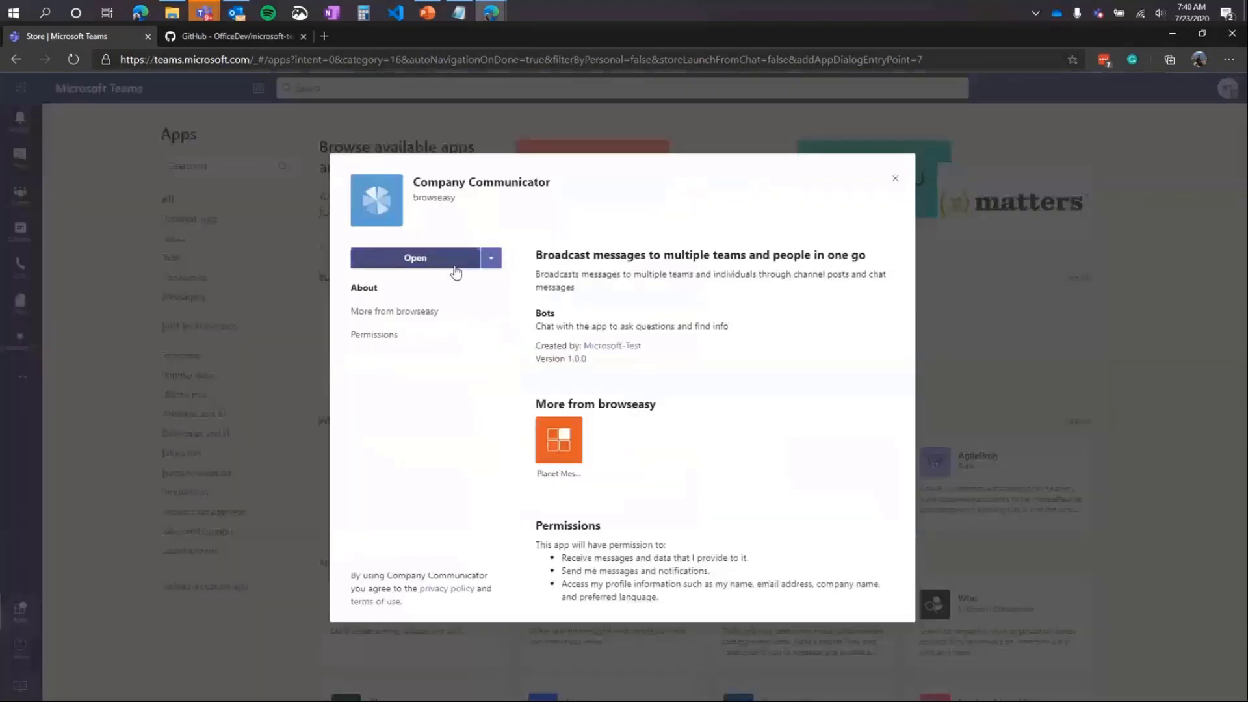
{"action": "left_click", "coordinate": [896, 179]}
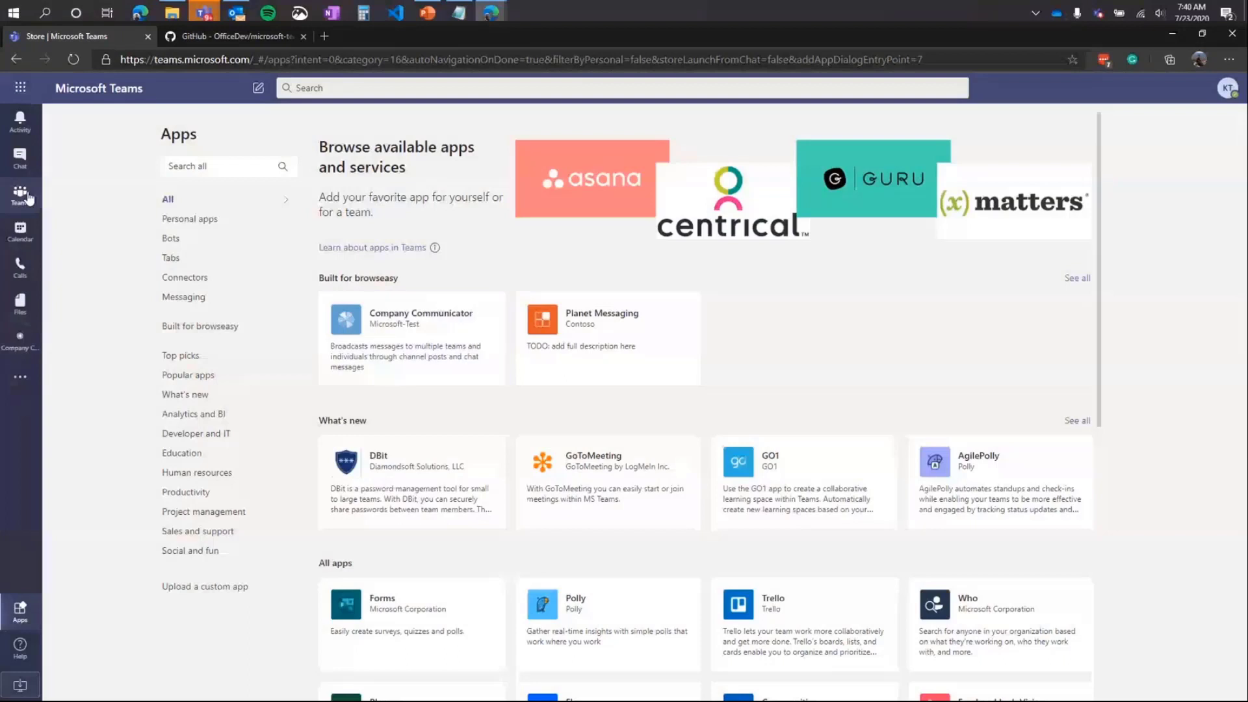
{"action": "left_click", "coordinate": [20, 193]}
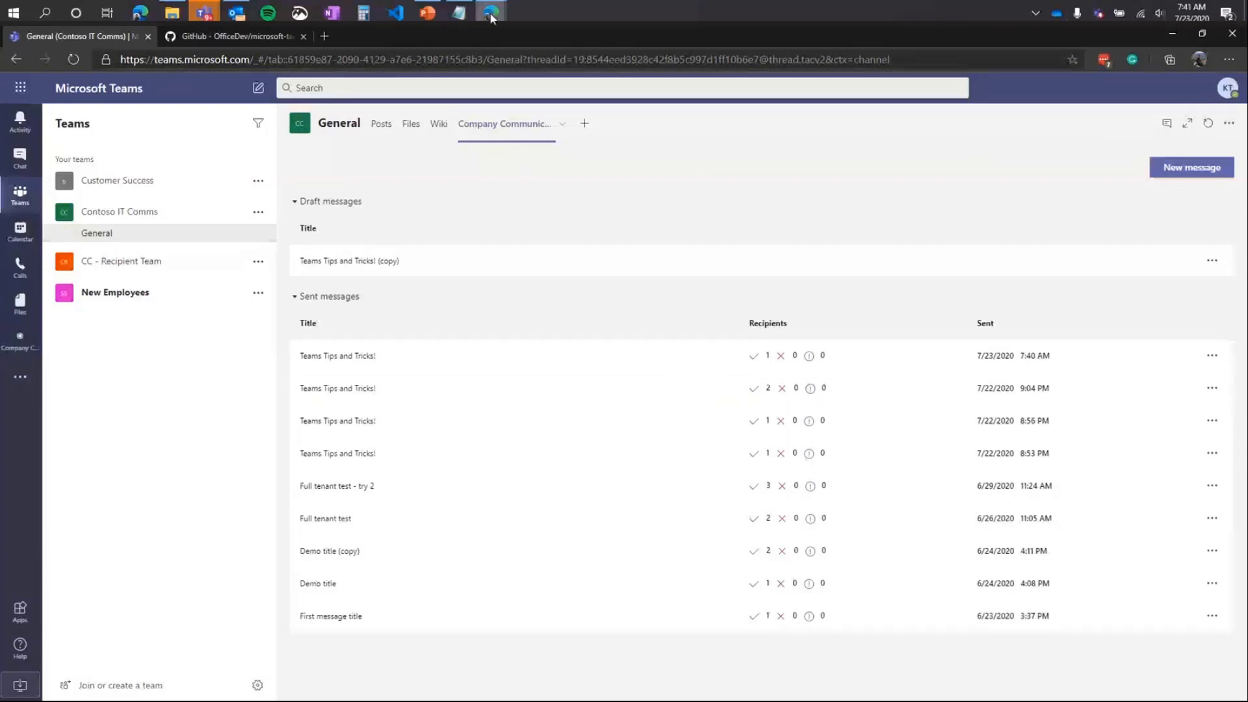
- Switch to the recipient's InPrivate New Employees window and scroll its General channel to the new card
{"action": "mouse_move", "coordinate": [490, 17]}
{"action": "left_click", "coordinate": [540, 78]}
{"action": "scroll", "coordinate": [309, 319], "scroll_direction": "up", "scroll_amount": 1}
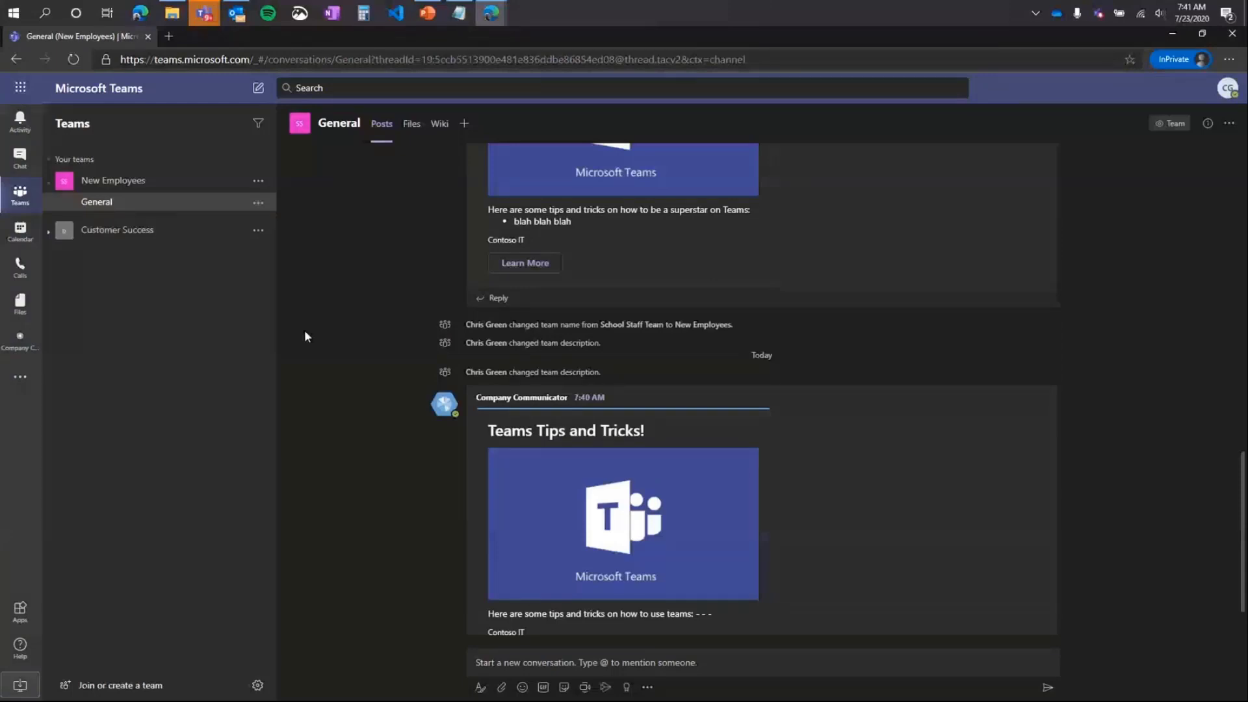
{"action": "scroll", "coordinate": [305, 332], "scroll_direction": "down", "scroll_amount": 1}
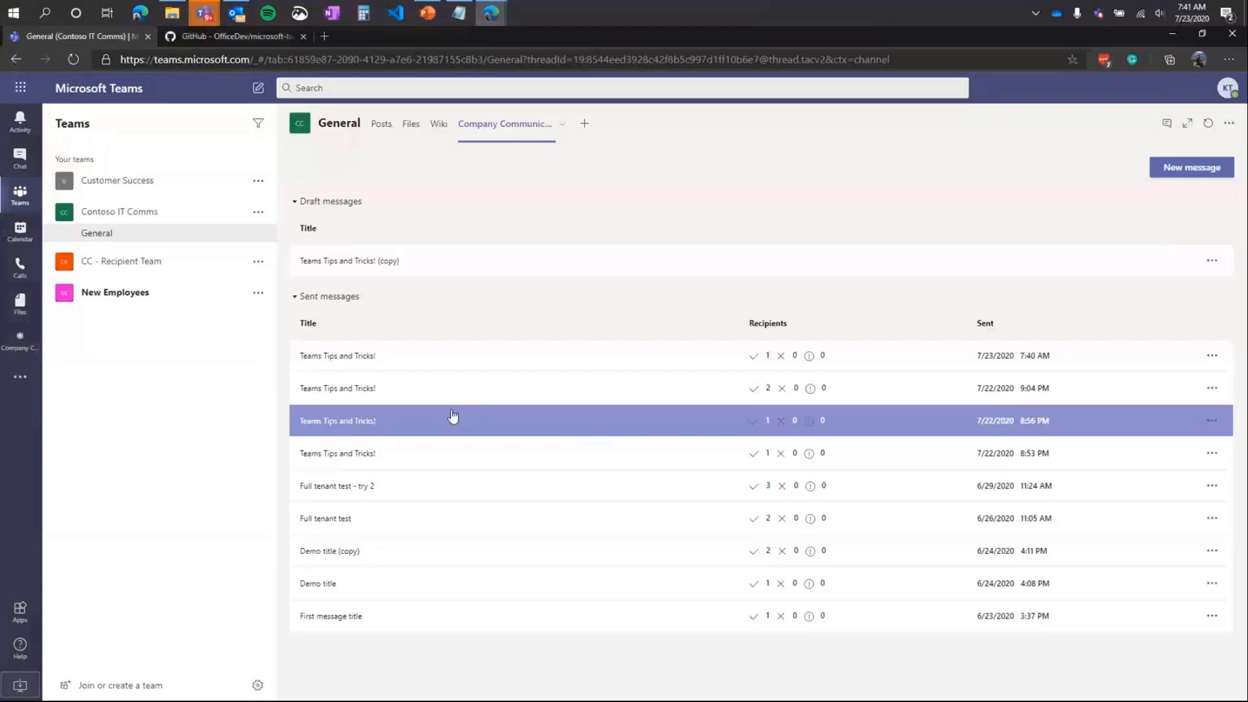
- Edit the (copy) draft to send in chat to New Employees team members and save it
{"action": "left_click", "coordinate": [1211, 260]}
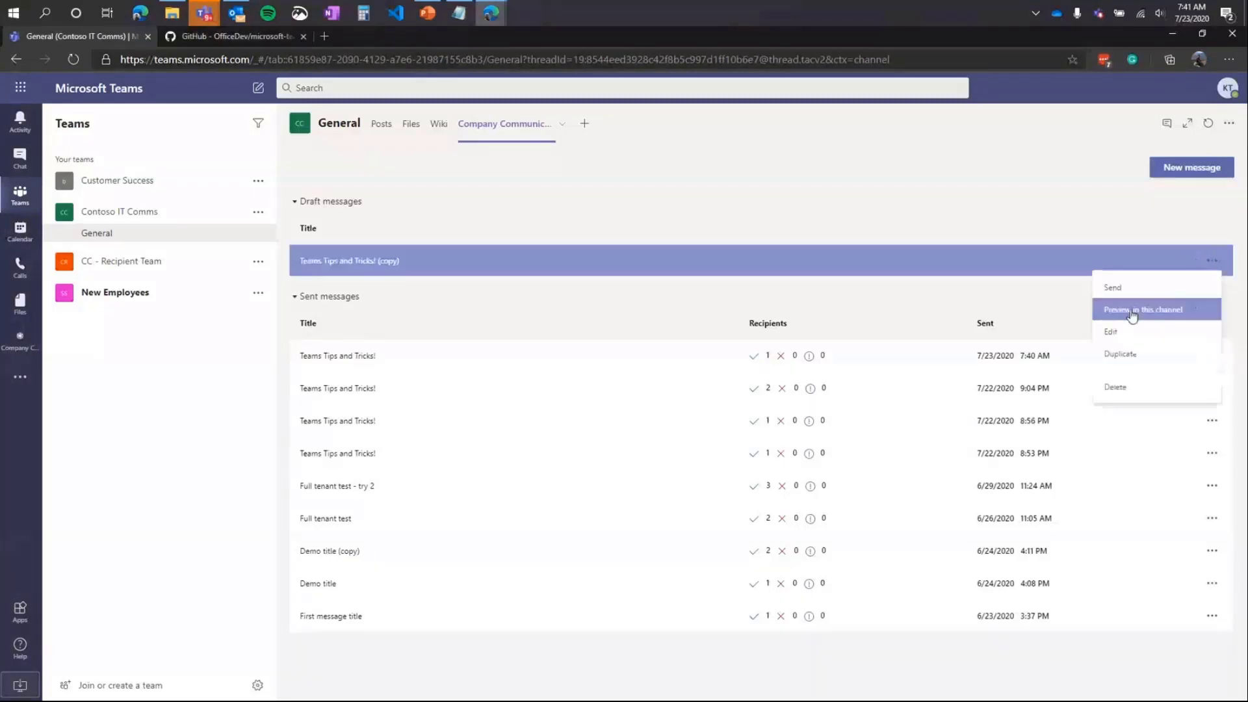
{"action": "left_click", "coordinate": [1121, 330]}
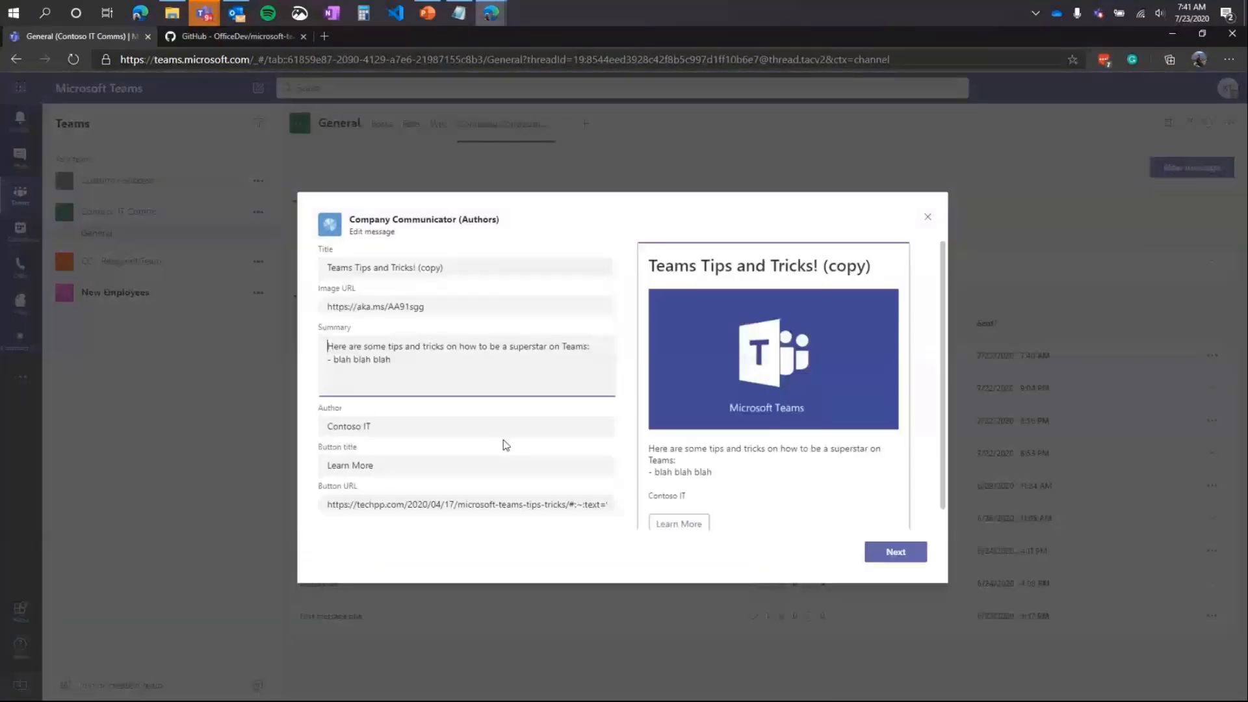
{"action": "scroll", "coordinate": [557, 446], "scroll_direction": "down", "scroll_amount": 1}
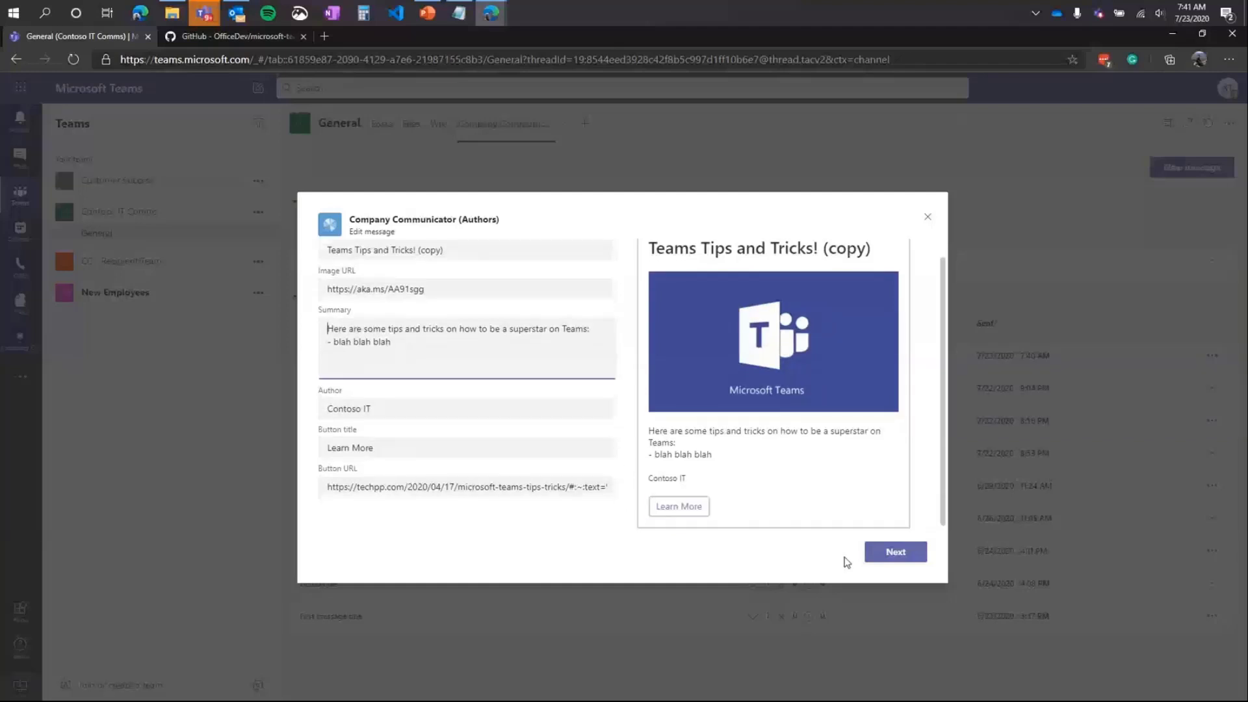
{"action": "left_click", "coordinate": [892, 553]}
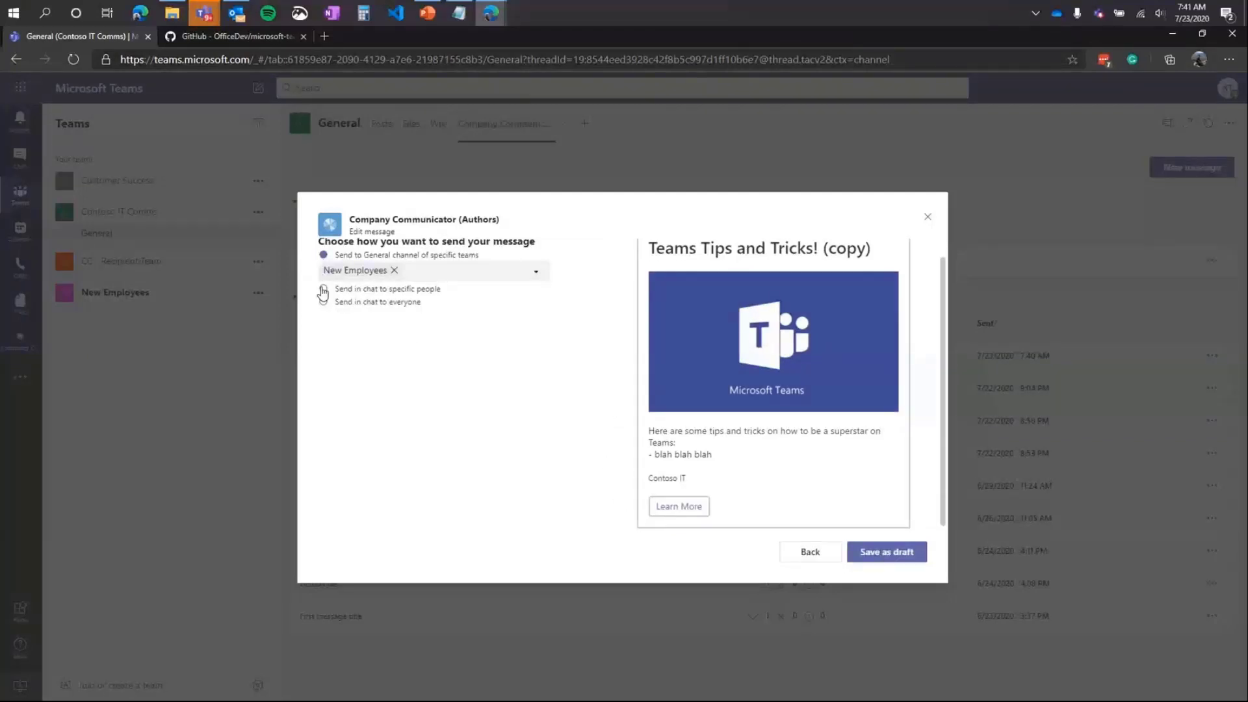
{"action": "left_click", "coordinate": [325, 290]}
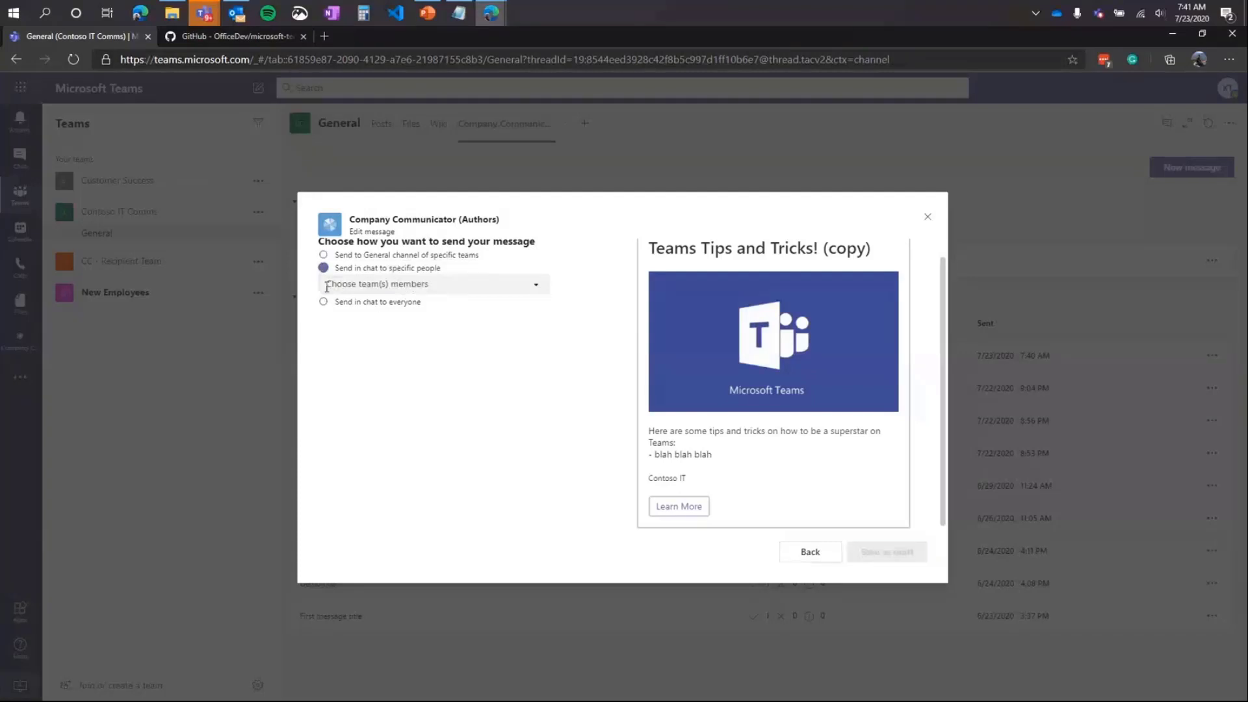
{"action": "left_click", "coordinate": [545, 286]}
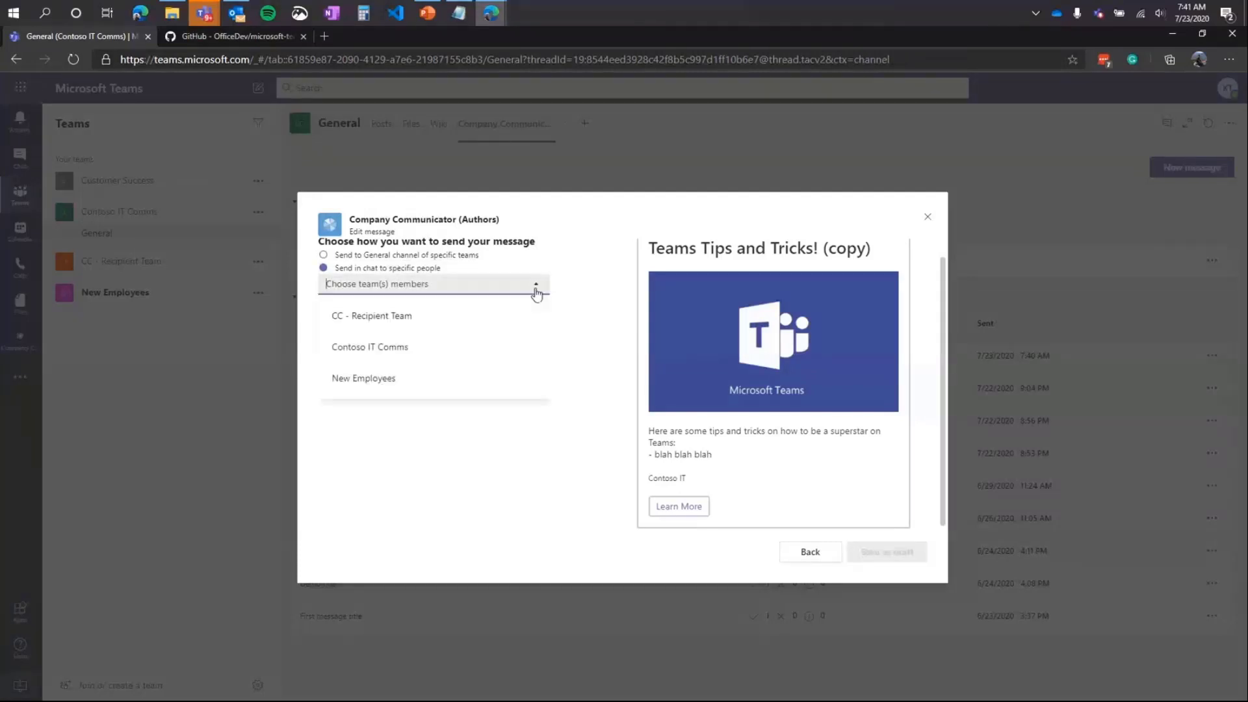
{"action": "left_click", "coordinate": [409, 384]}
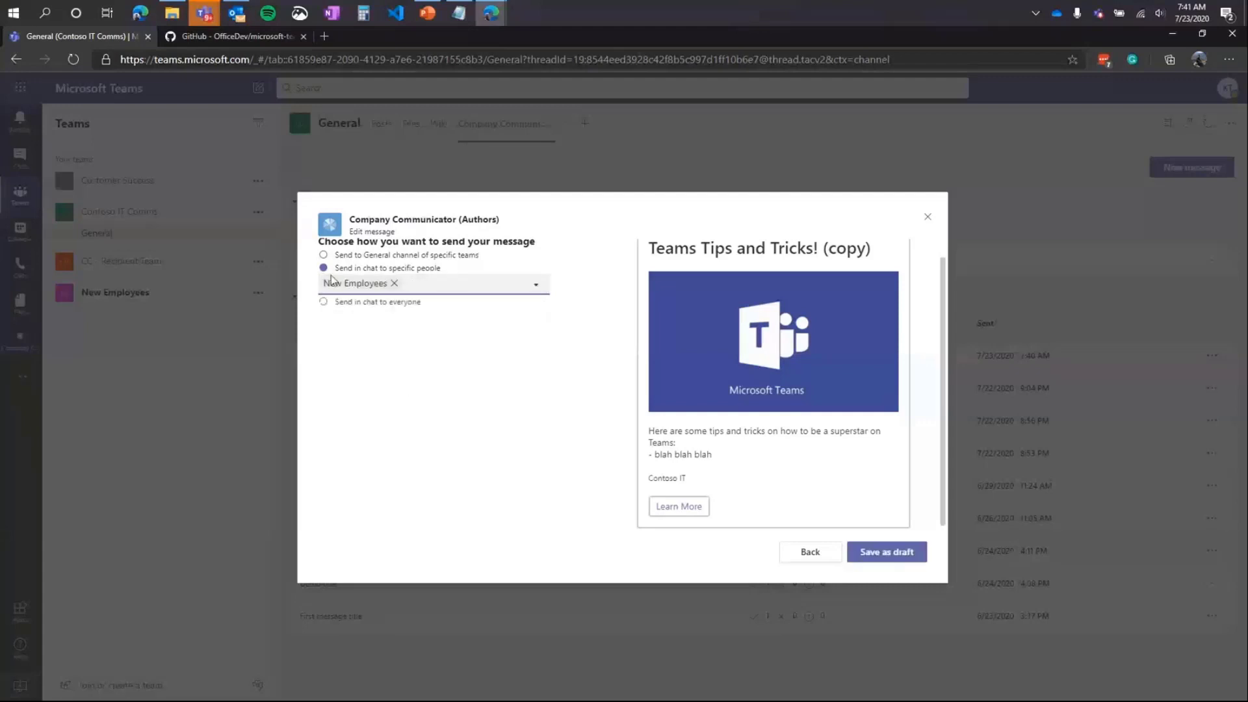
{"action": "left_click", "coordinate": [869, 556]}
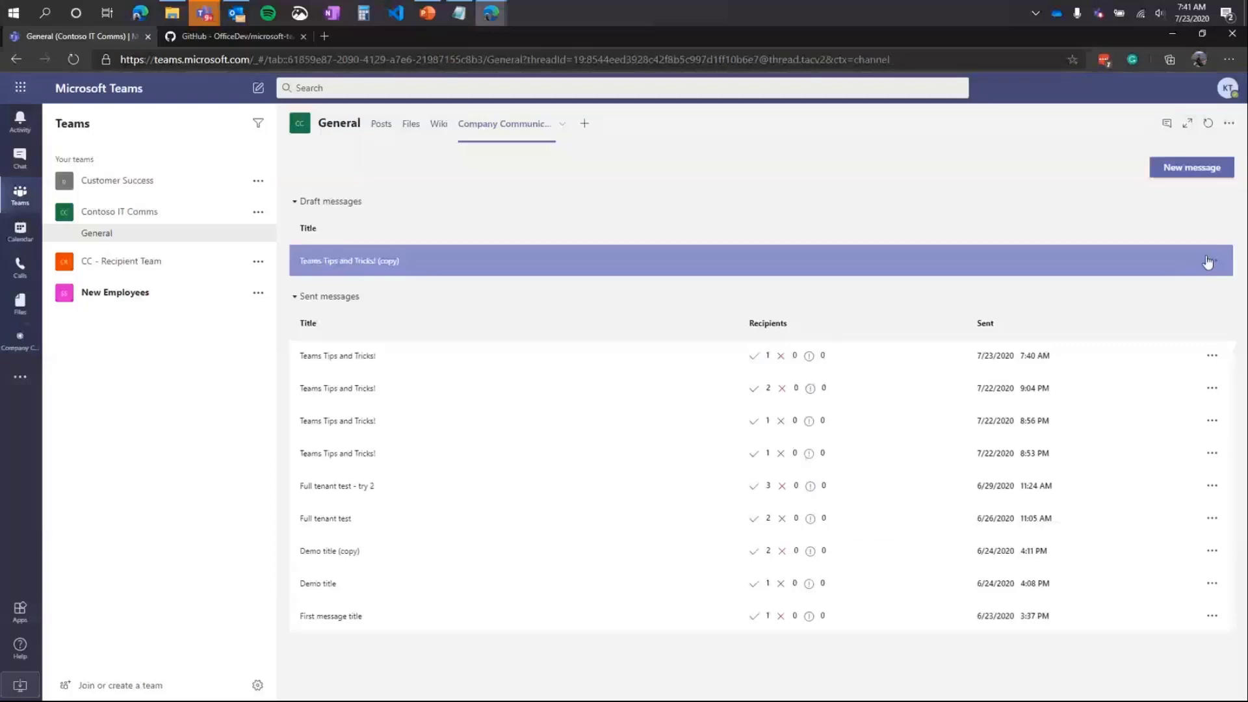
- Send the (copy) draft as chats to New Employees members, then move to the recipient's Teams window
{"action": "left_click", "coordinate": [1210, 261]}
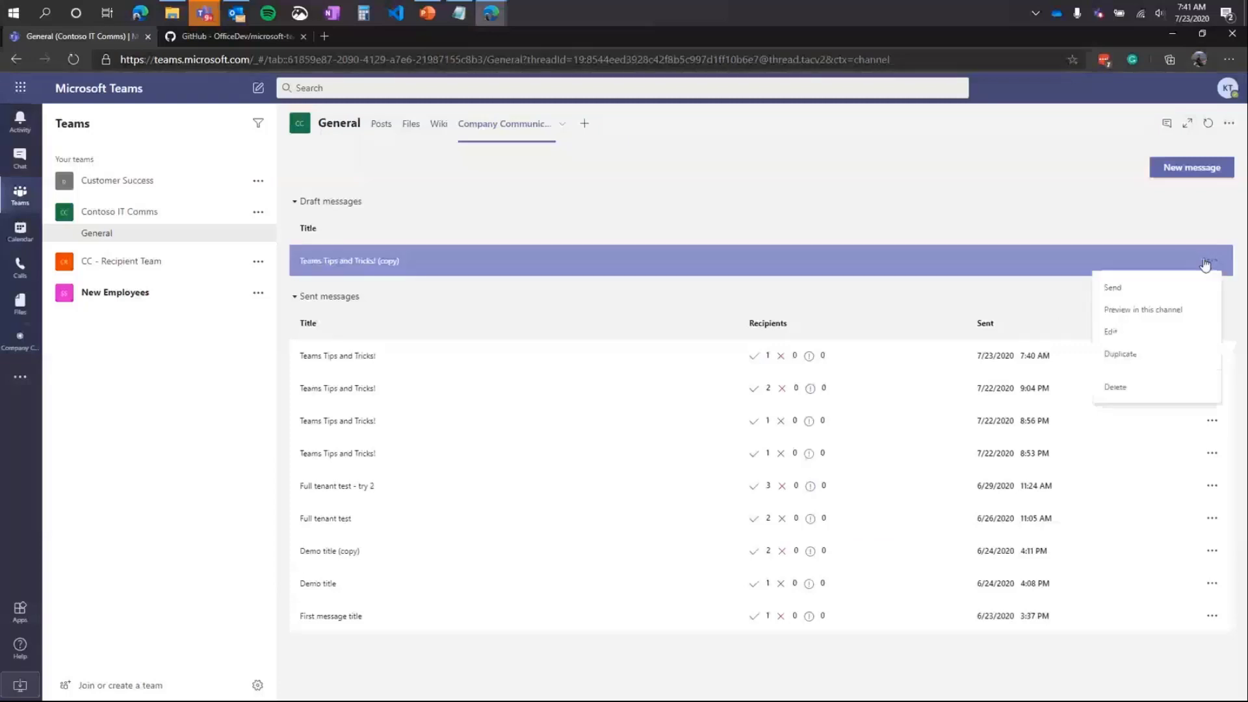
{"action": "left_click", "coordinate": [1135, 288]}
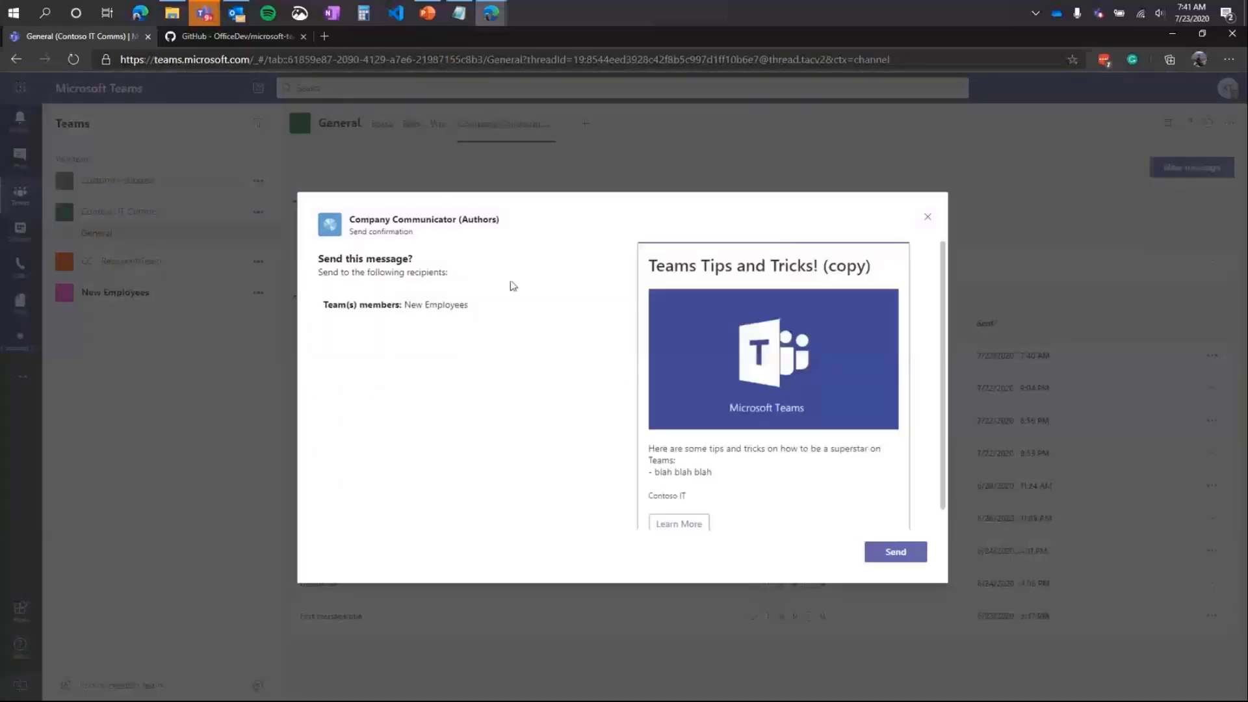
{"action": "left_click", "coordinate": [888, 551]}
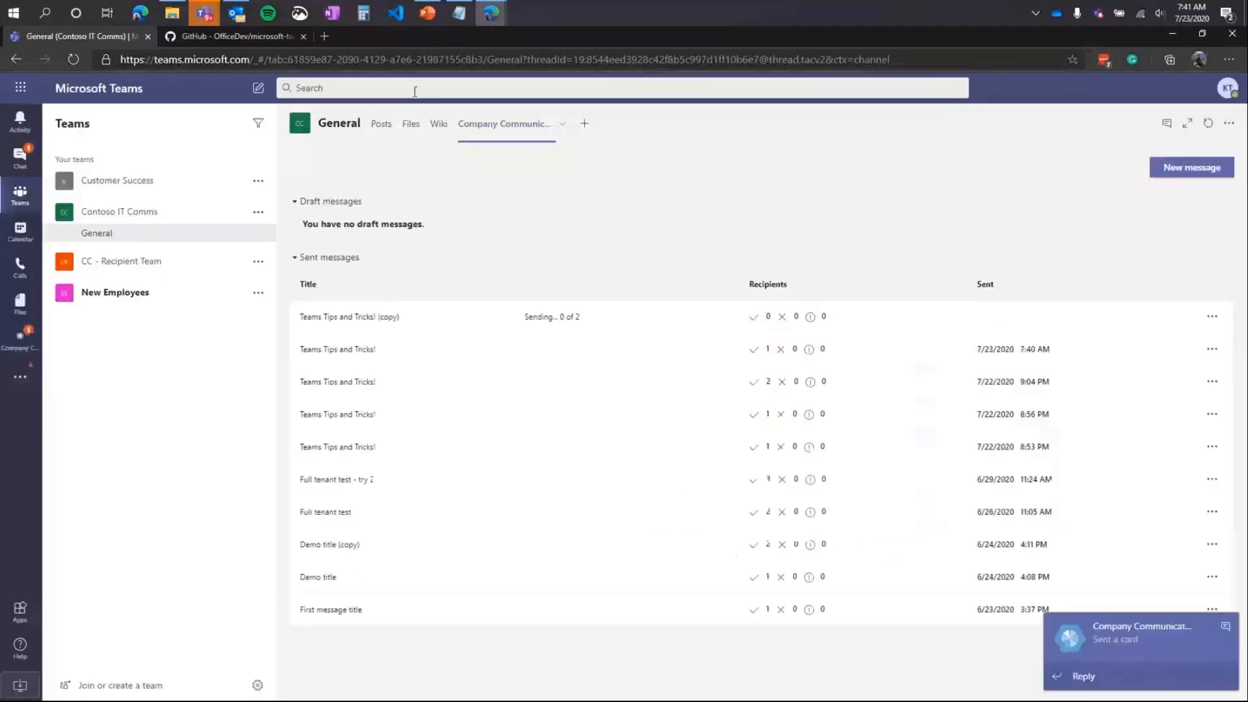
{"action": "left_click", "coordinate": [494, 18]}
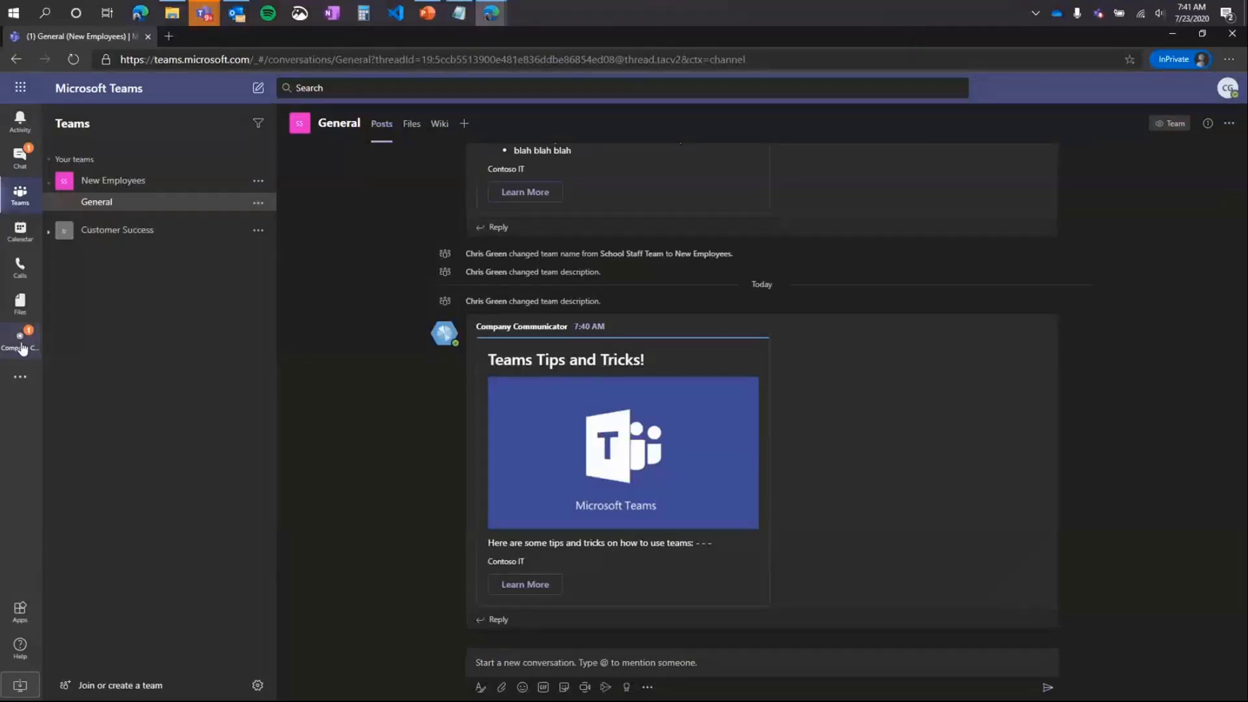
- Check the (copy) card in the Company Communicator chat, then return to the sender's channel window
{"action": "left_click", "coordinate": [22, 345]}
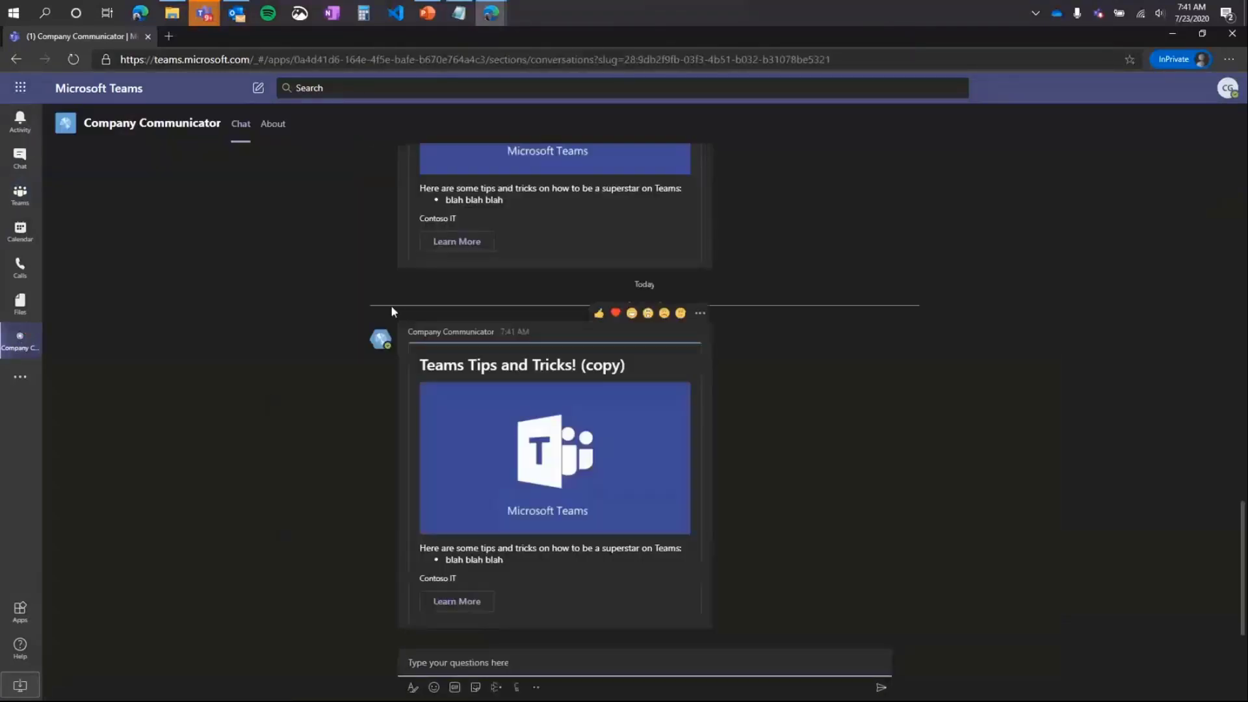
{"action": "left_click", "coordinate": [21, 157]}
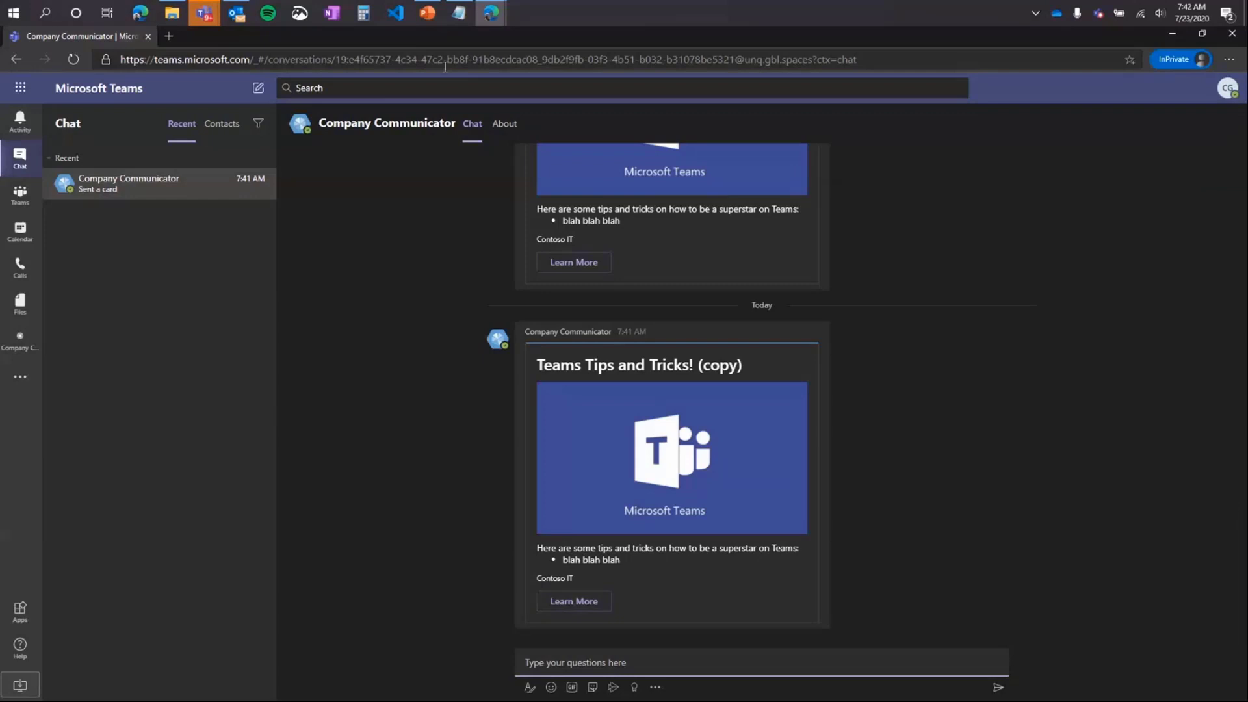
{"action": "left_click", "coordinate": [493, 22]}
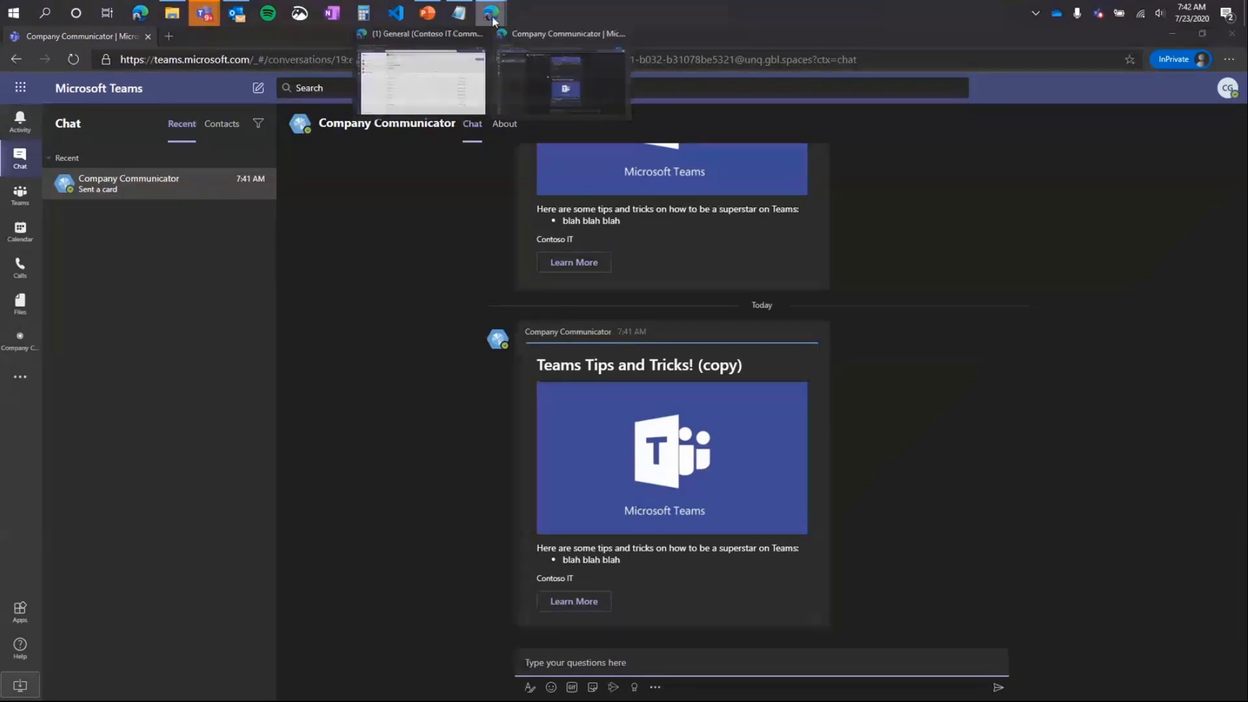
{"action": "left_click", "coordinate": [422, 81]}
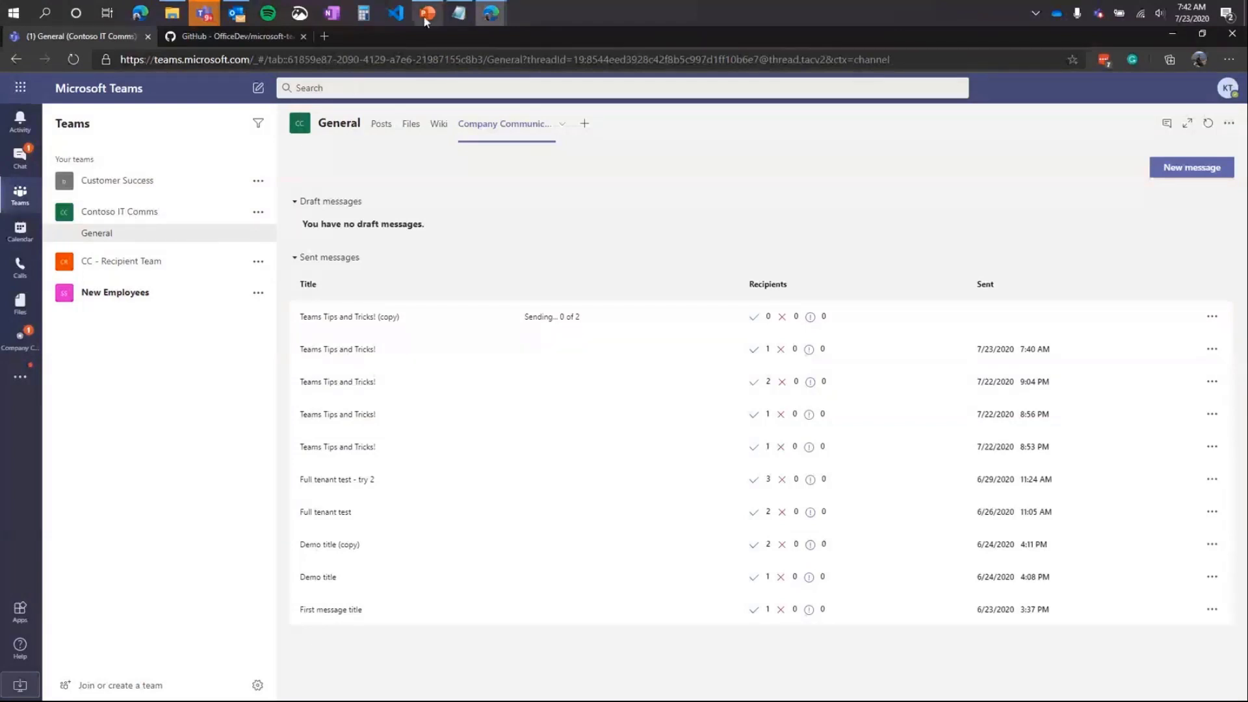
{"action": "mouse_move", "coordinate": [426, 21]}
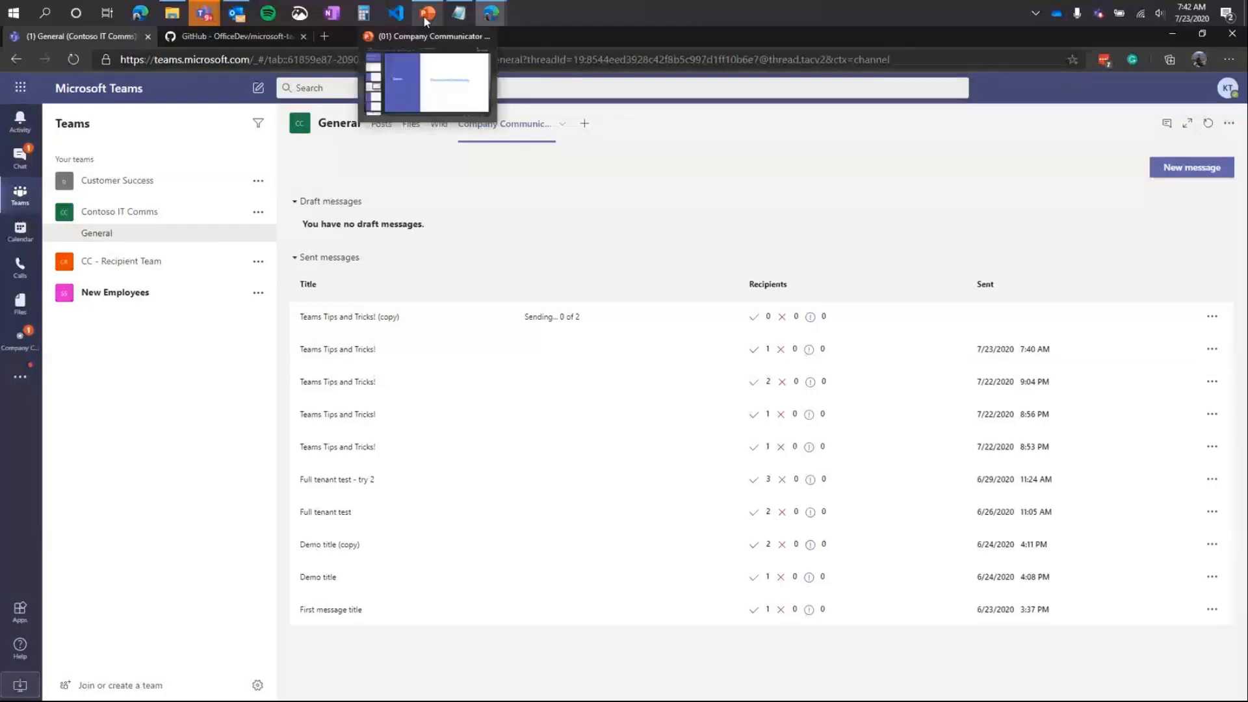
{"action": "key", "text": "ctrl+Tab"}
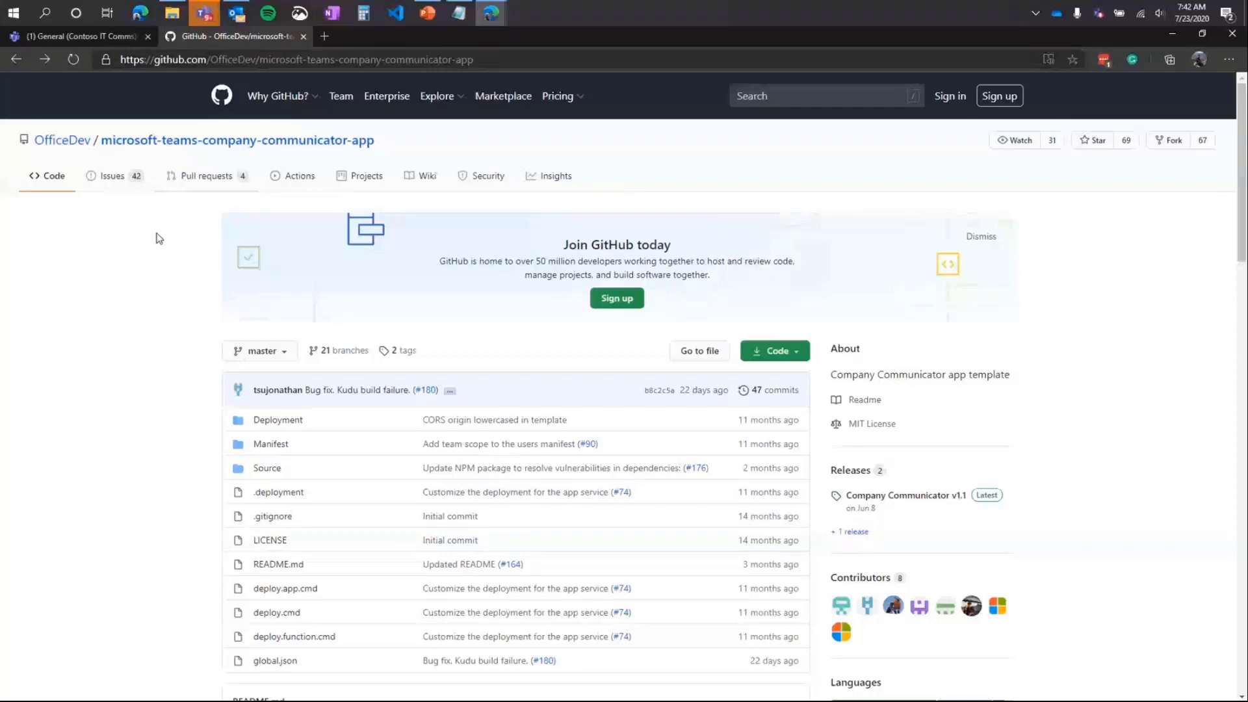
{"action": "scroll", "coordinate": [156, 238], "scroll_direction": "down", "scroll_amount": 2}
{"action": "scroll", "coordinate": [156, 238], "scroll_direction": "down", "scroll_amount": 2}
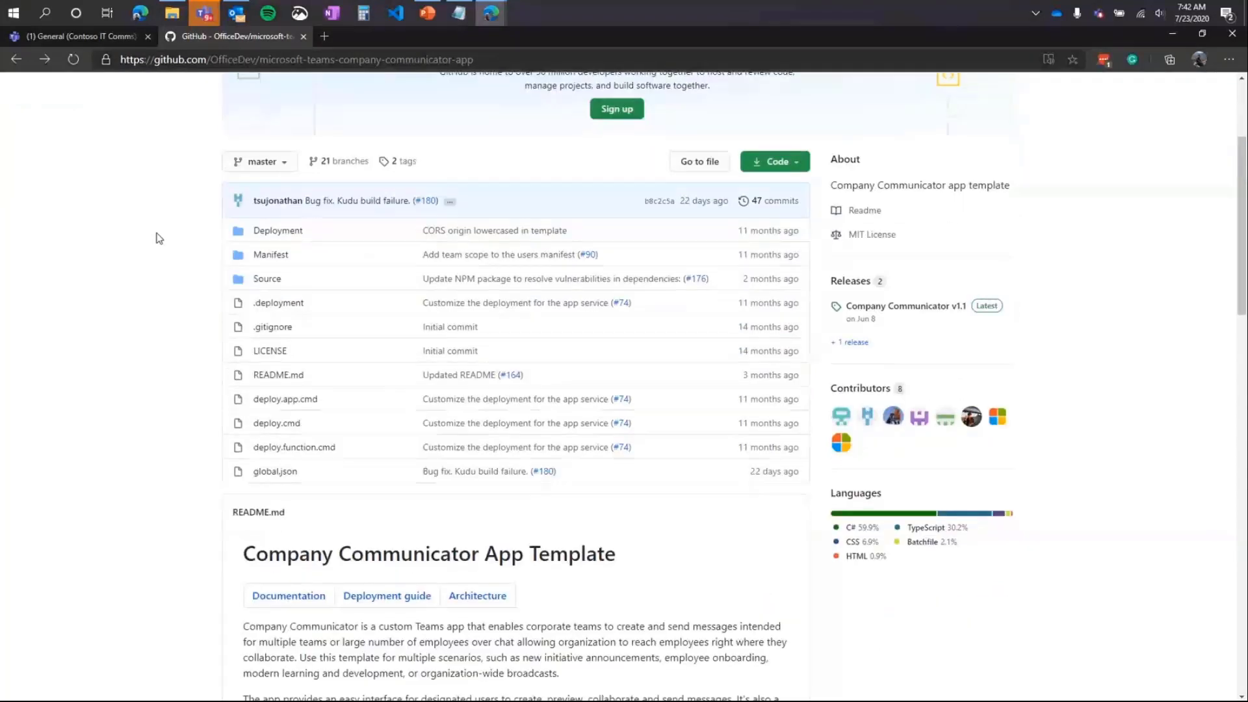
{"action": "scroll", "coordinate": [156, 239], "scroll_direction": "down", "scroll_amount": 6}
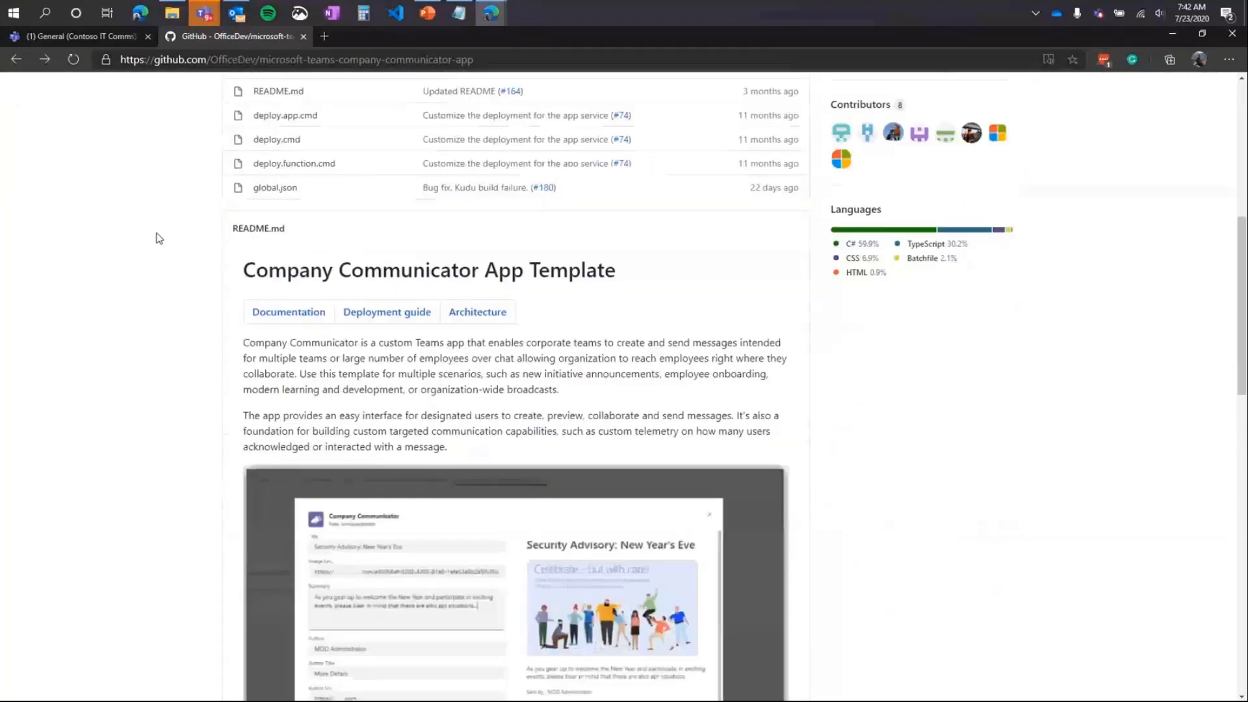
{"action": "scroll", "coordinate": [156, 239], "scroll_direction": "down", "scroll_amount": 2}
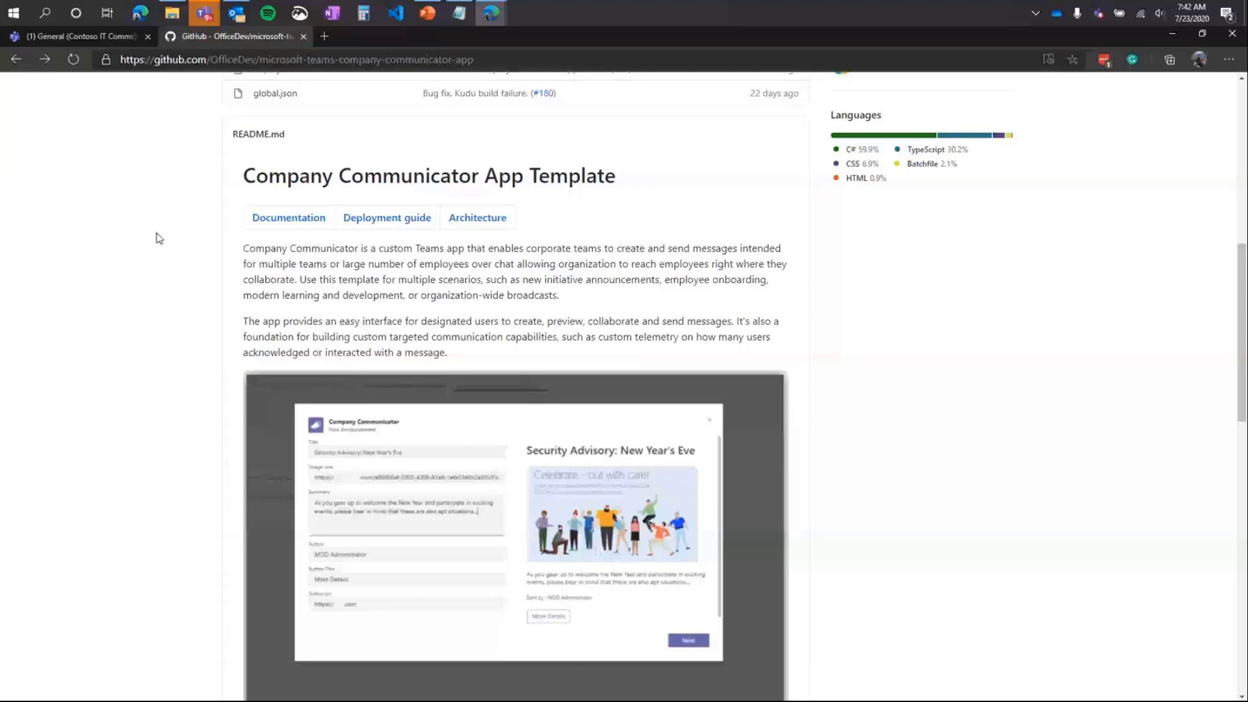
{"action": "scroll", "coordinate": [156, 238], "scroll_direction": "down", "scroll_amount": 15}
{"action": "scroll", "coordinate": [156, 238], "scroll_direction": "up", "scroll_amount": 17}
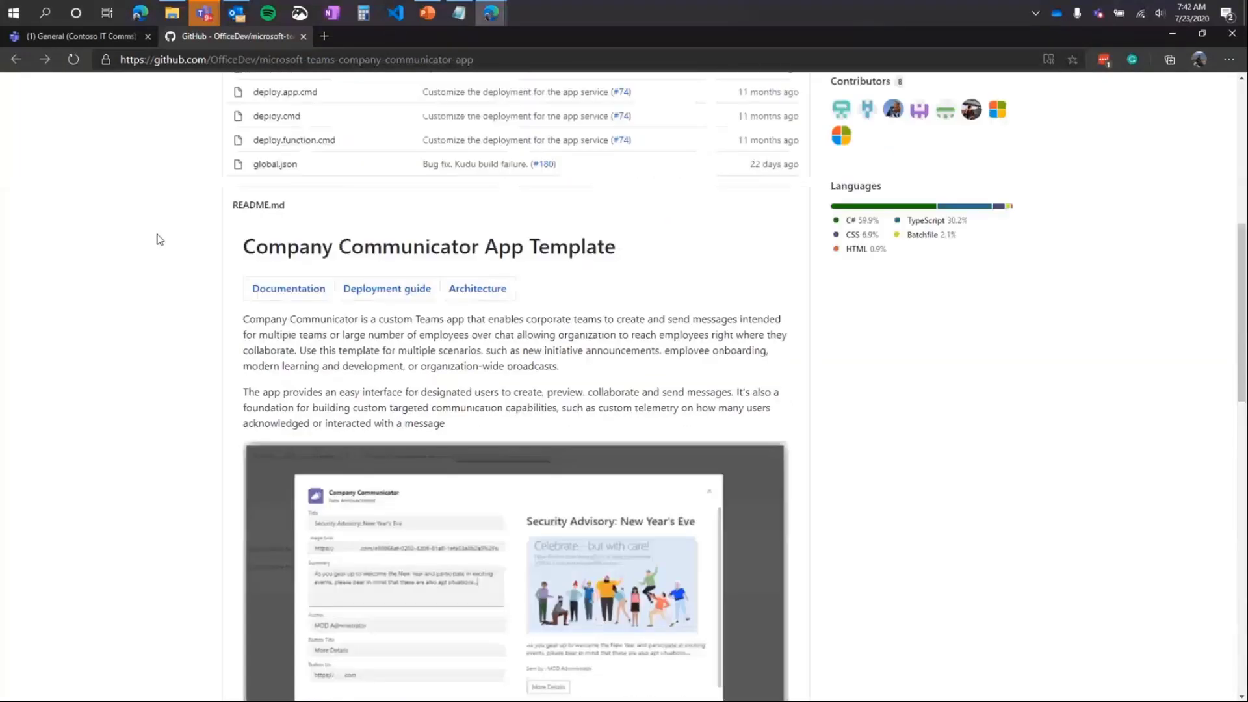
{"action": "scroll", "coordinate": [167, 205], "scroll_direction": "up", "scroll_amount": 8}
{"action": "scroll", "coordinate": [170, 398], "scroll_direction": "down", "scroll_amount": 4}
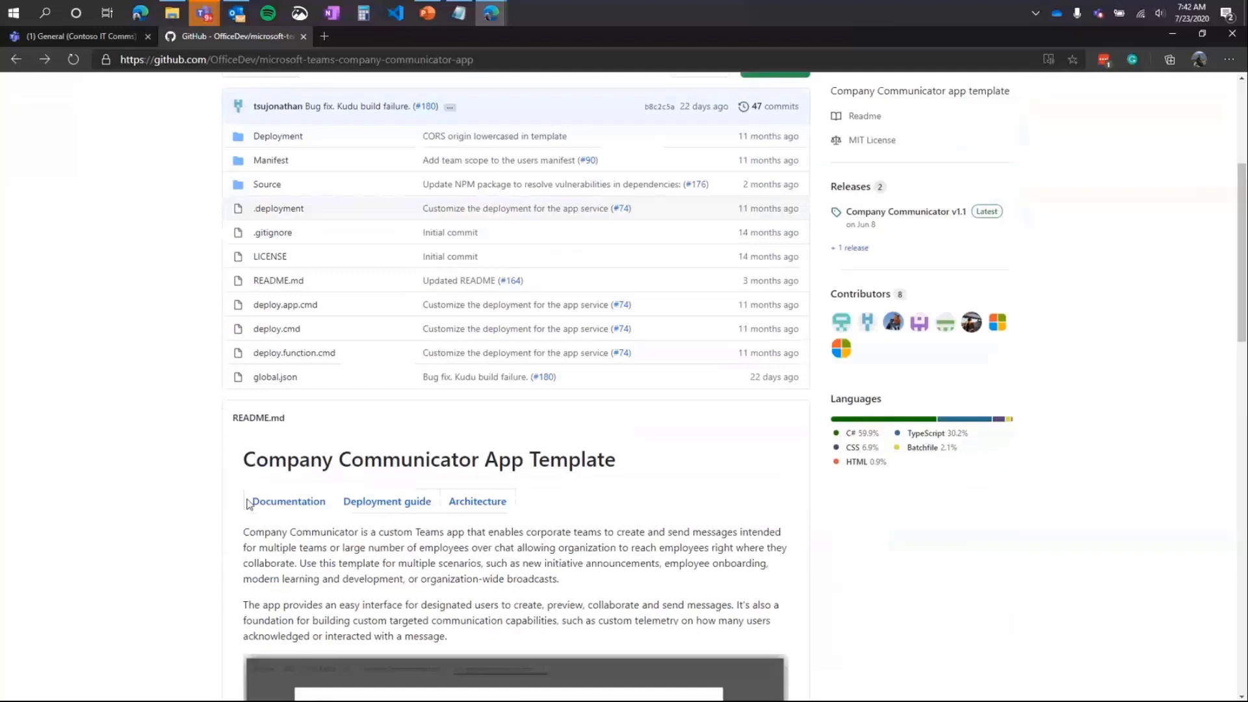
- Open the Documentation wiki's Deployment guide page and read through its setup steps
{"action": "left_click", "coordinate": [290, 505]}
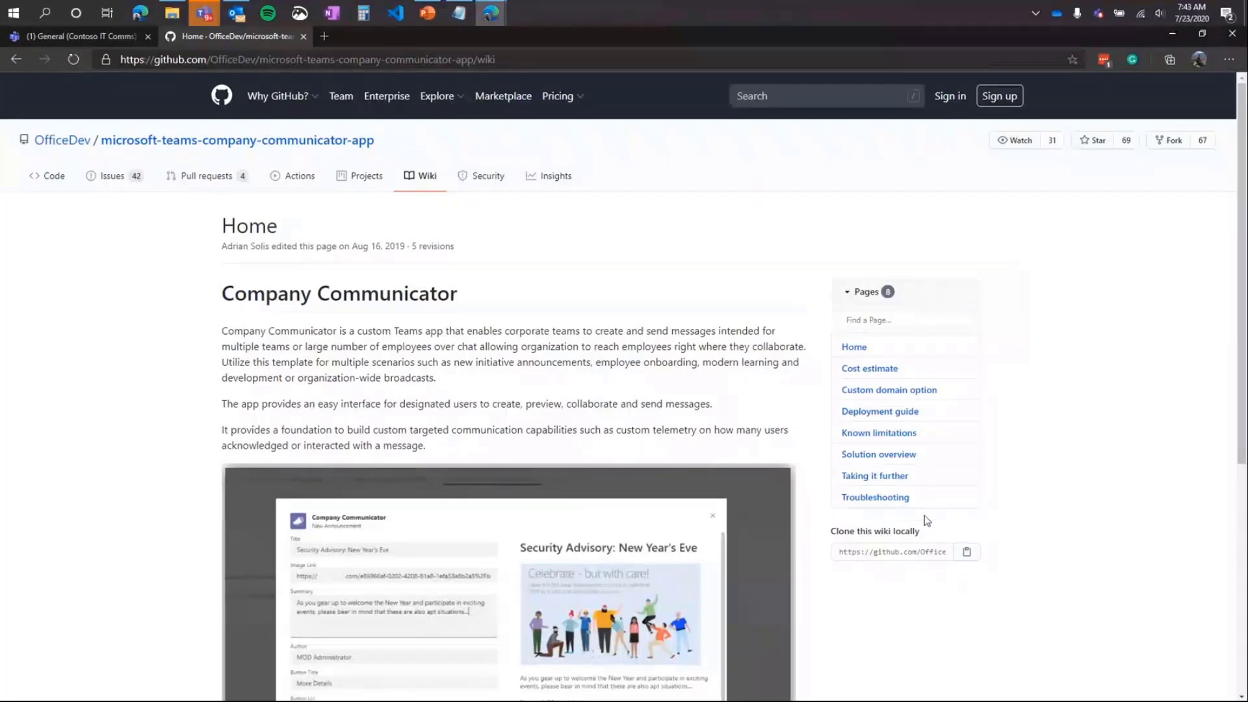
{"action": "left_click", "coordinate": [901, 413]}
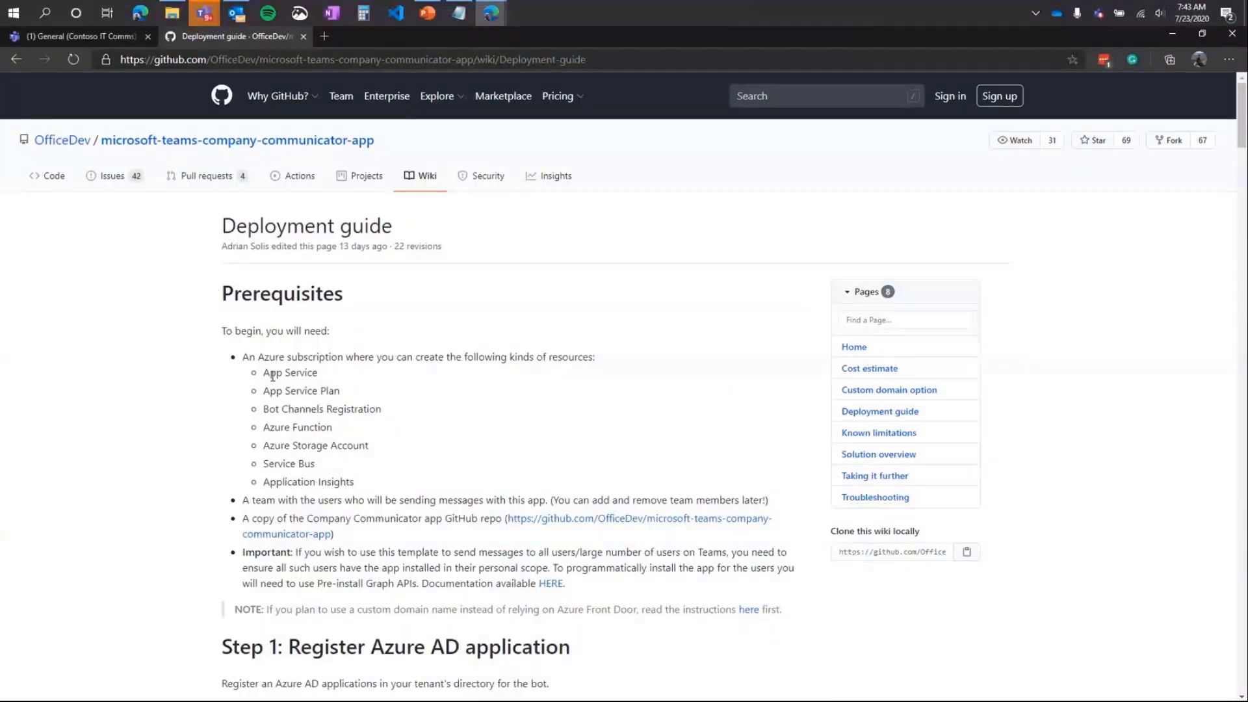
{"action": "scroll", "coordinate": [270, 375], "scroll_direction": "down", "scroll_amount": 1}
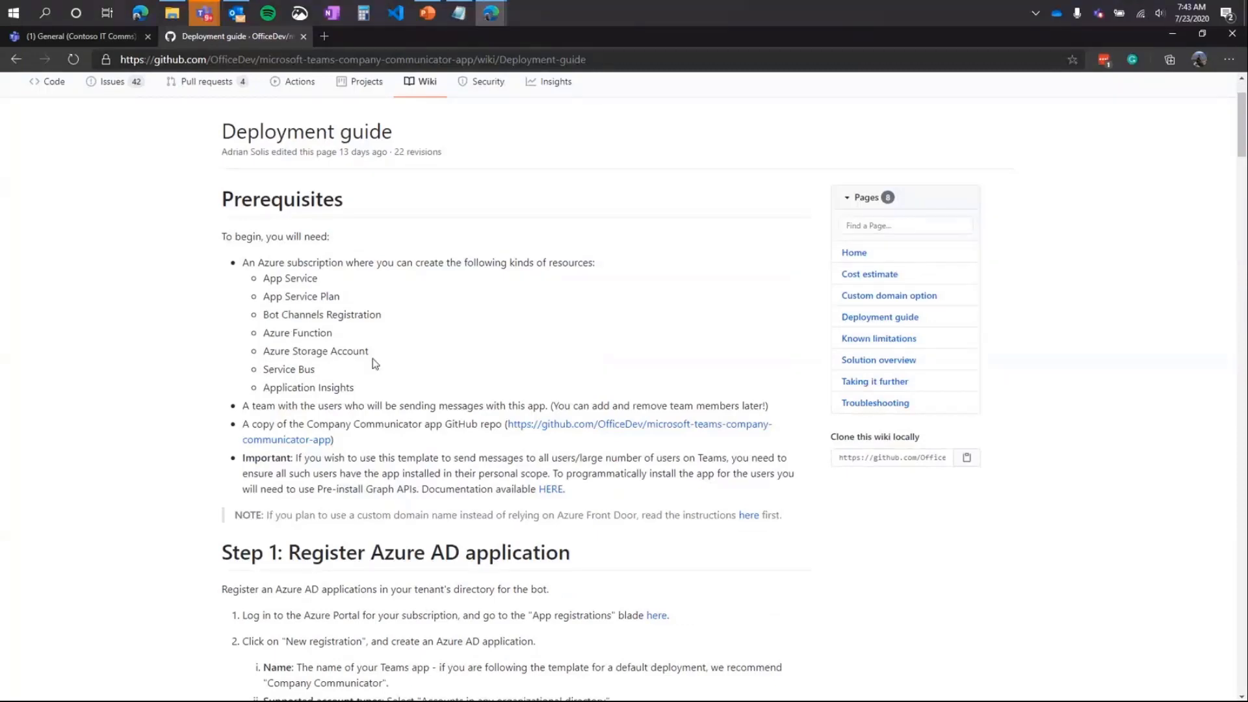
{"action": "scroll", "coordinate": [375, 363], "scroll_direction": "down", "scroll_amount": 7}
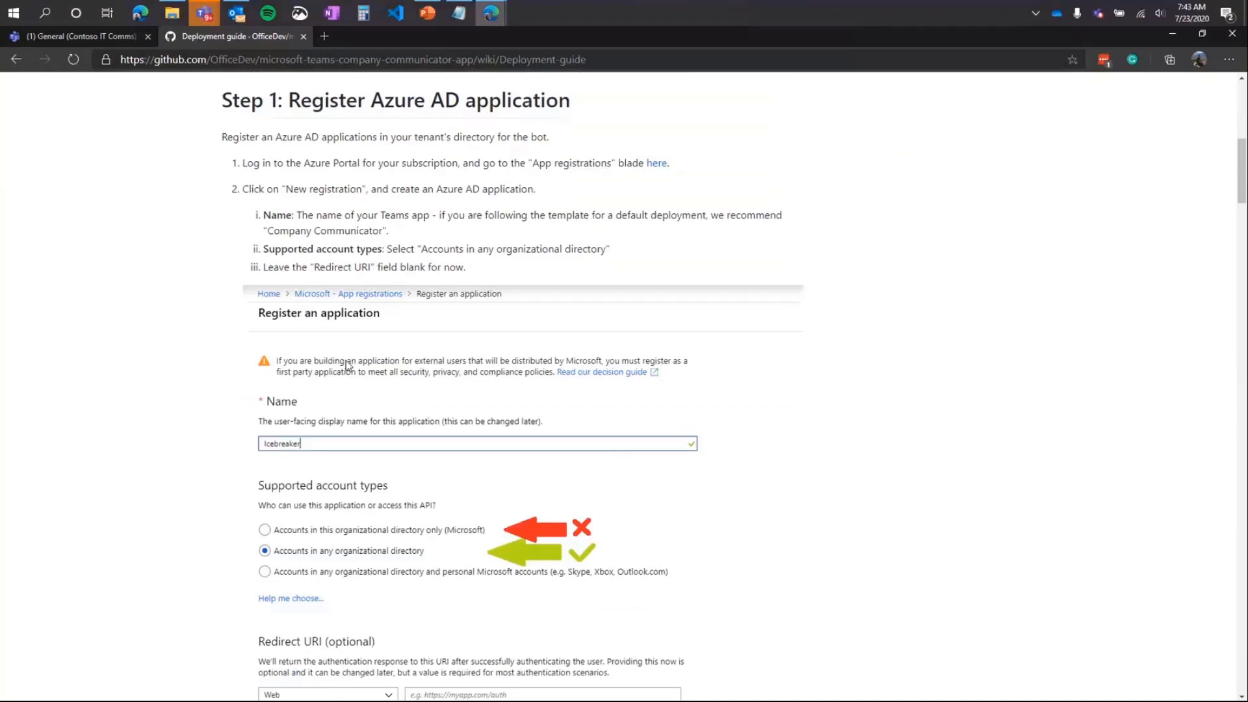
{"action": "scroll", "coordinate": [348, 365], "scroll_direction": "down", "scroll_amount": 20}
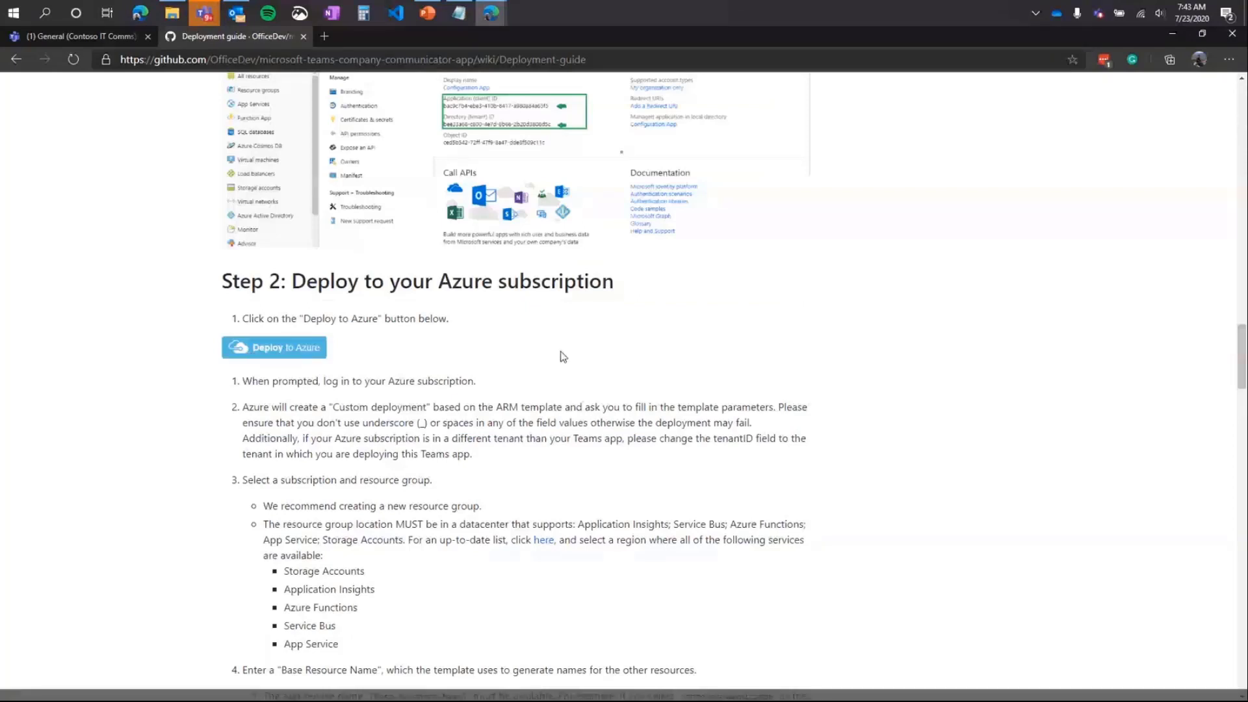
{"action": "scroll", "coordinate": [563, 356], "scroll_direction": "down", "scroll_amount": 10}
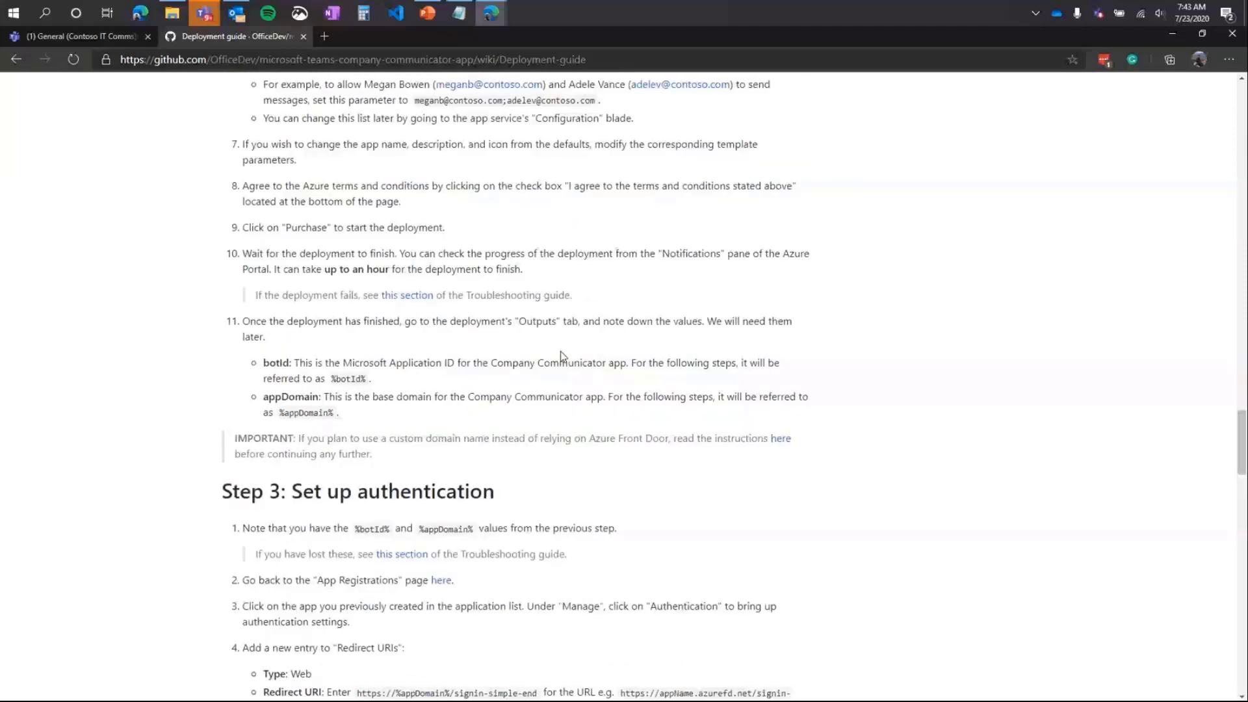
{"action": "scroll", "coordinate": [563, 356], "scroll_direction": "down", "scroll_amount": 6}
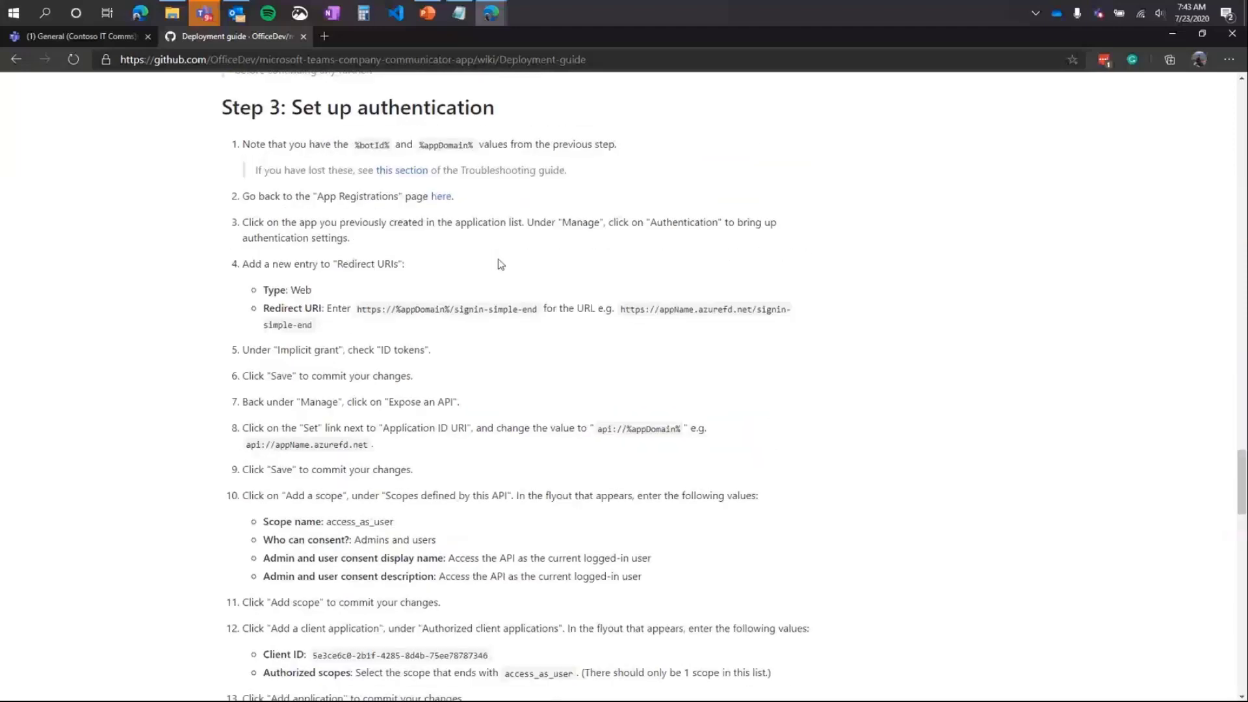
{"action": "scroll", "coordinate": [500, 264], "scroll_direction": "down", "scroll_amount": 15}
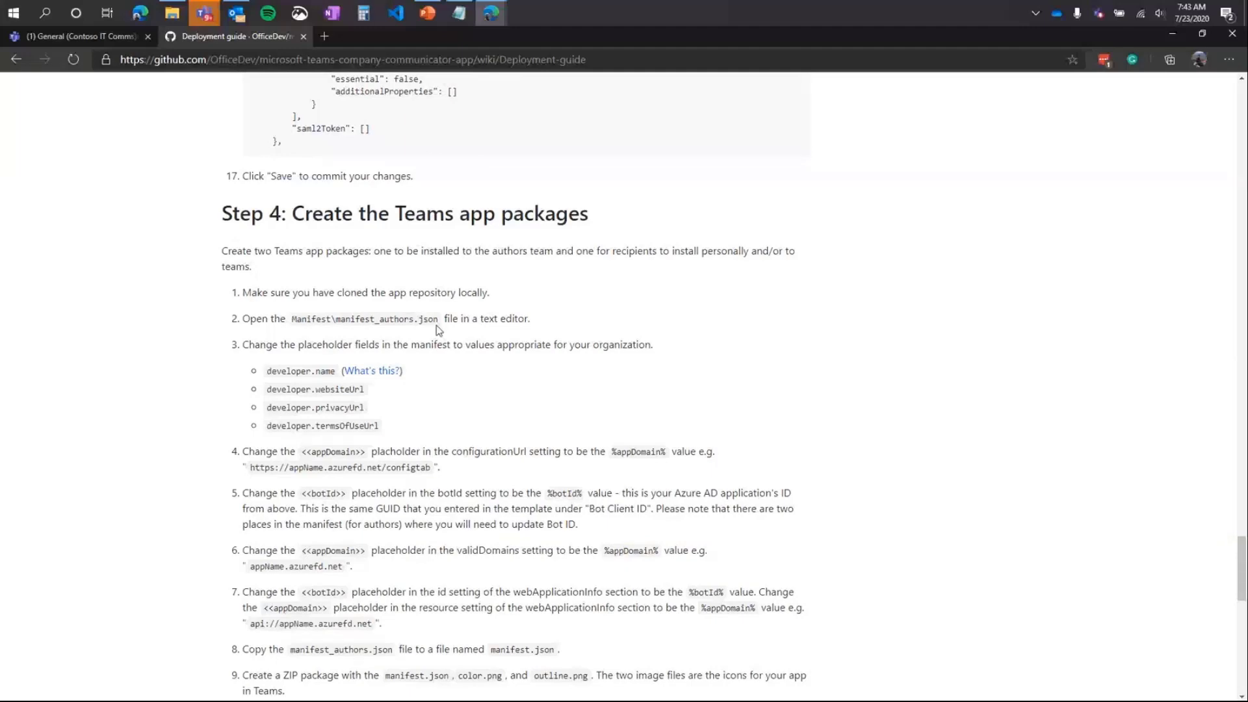
{"action": "scroll", "coordinate": [440, 330], "scroll_direction": "down", "scroll_amount": 8}
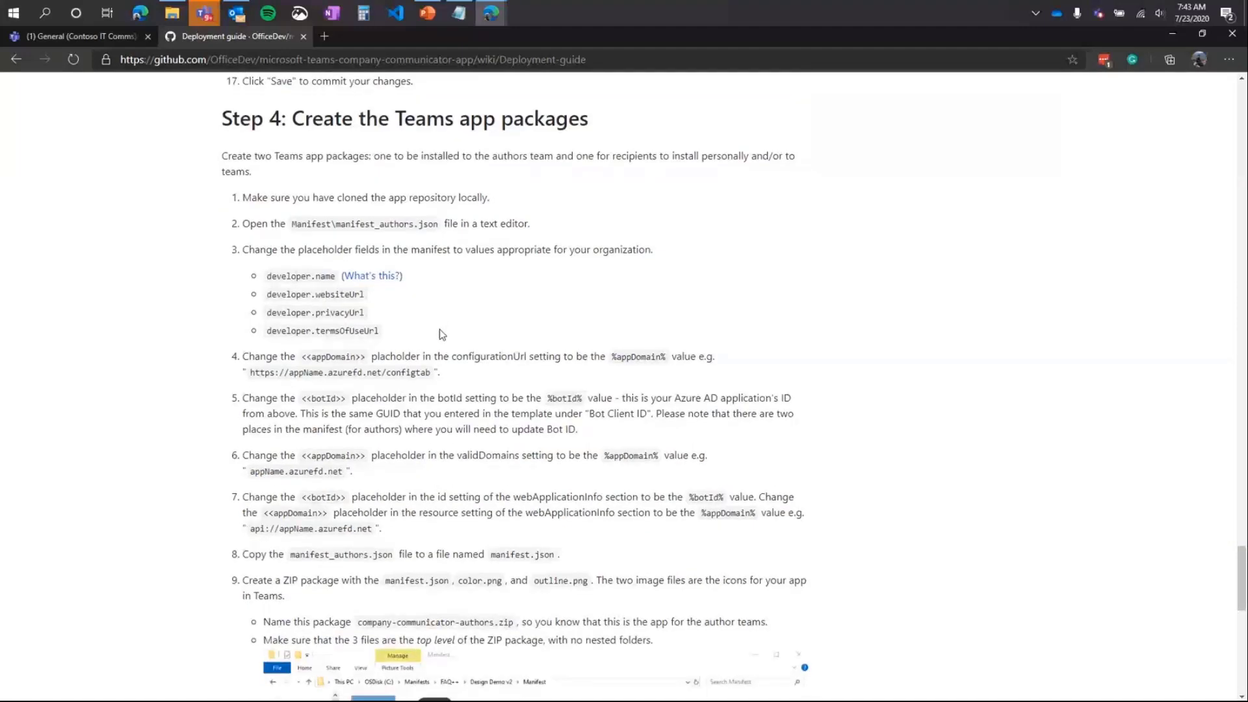
{"action": "scroll", "coordinate": [439, 333], "scroll_direction": "down", "scroll_amount": 2}
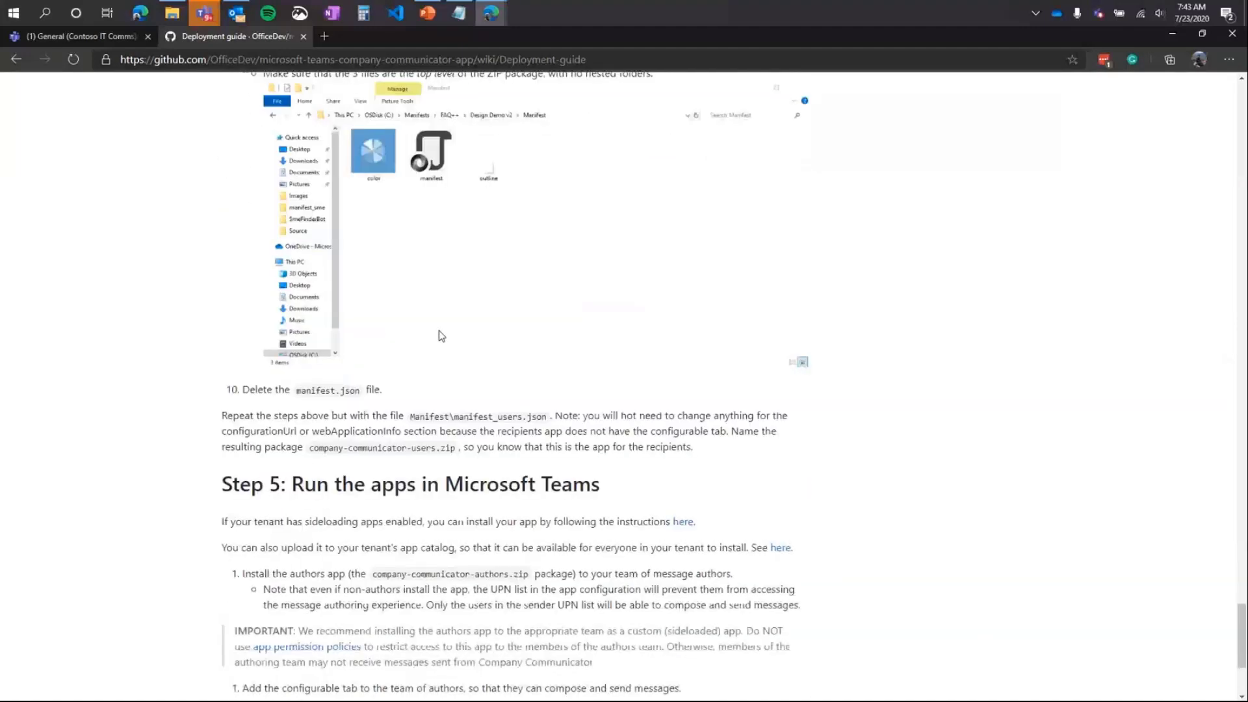
{"action": "scroll", "coordinate": [439, 330], "scroll_direction": "down", "scroll_amount": 3}
{"action": "scroll", "coordinate": [438, 330], "scroll_direction": "up", "scroll_amount": 3}
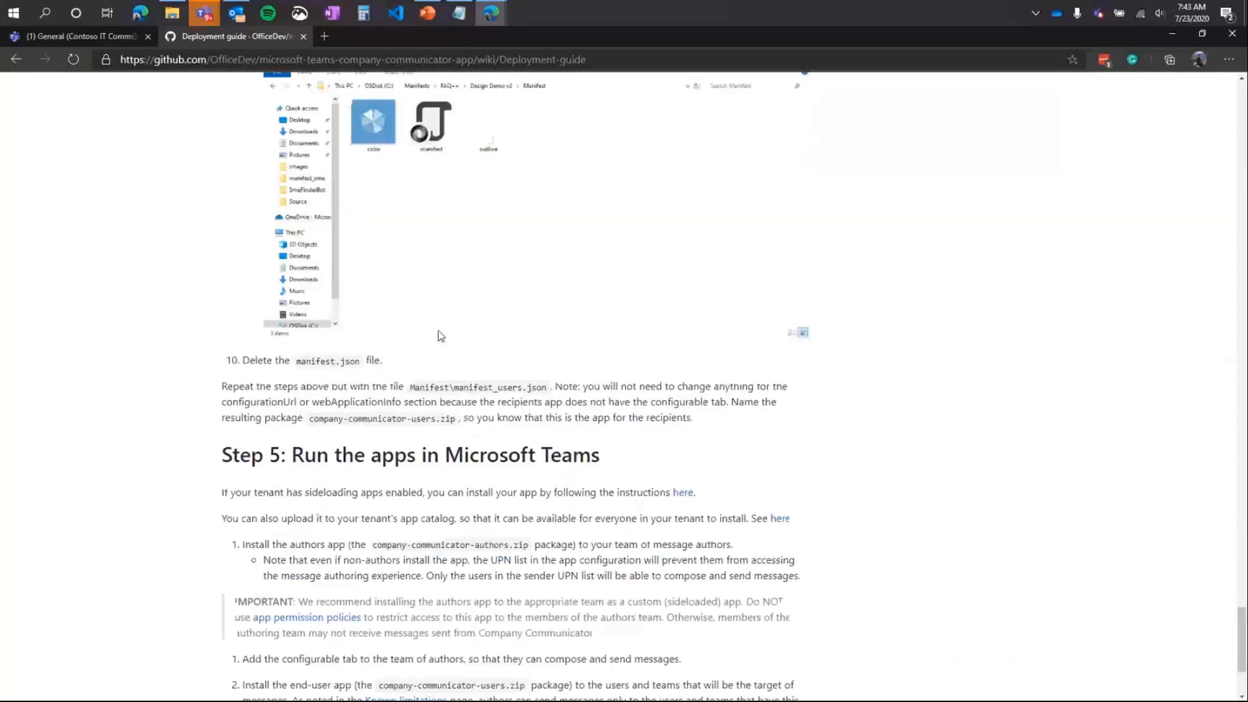
{"action": "scroll", "coordinate": [438, 330], "scroll_direction": "up", "scroll_amount": 15}
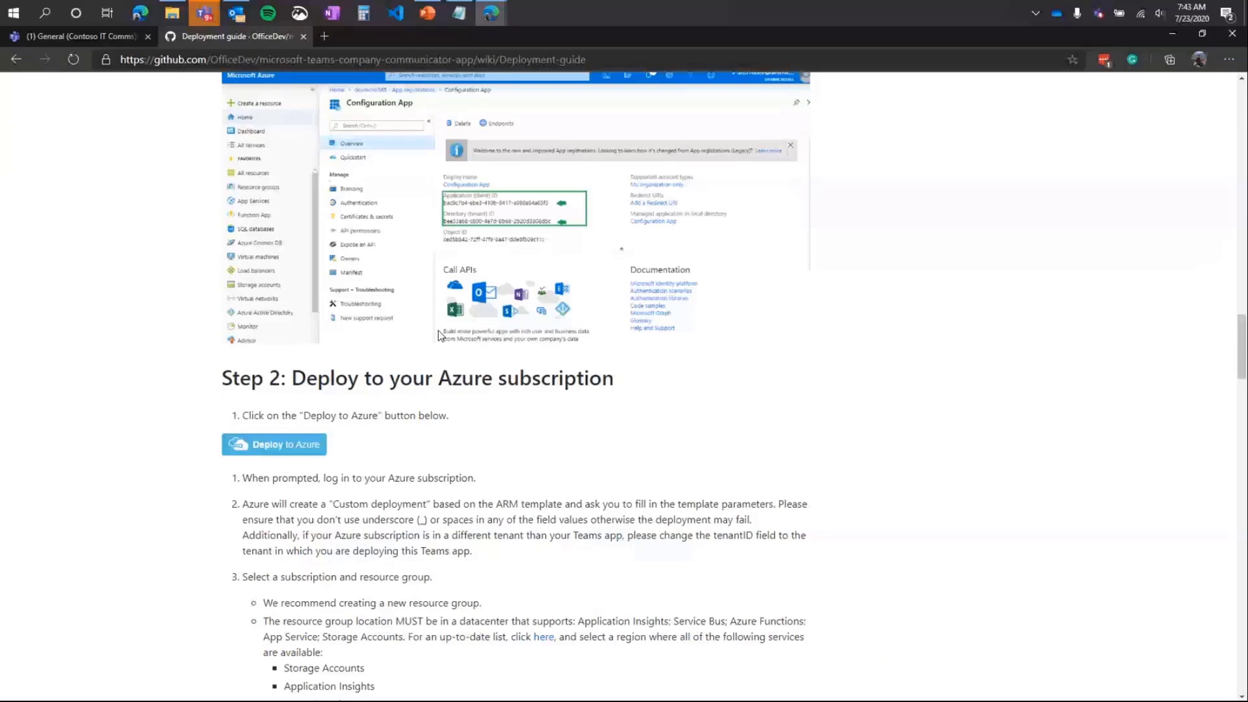
{"action": "scroll", "coordinate": [438, 330], "scroll_direction": "up", "scroll_amount": 15}
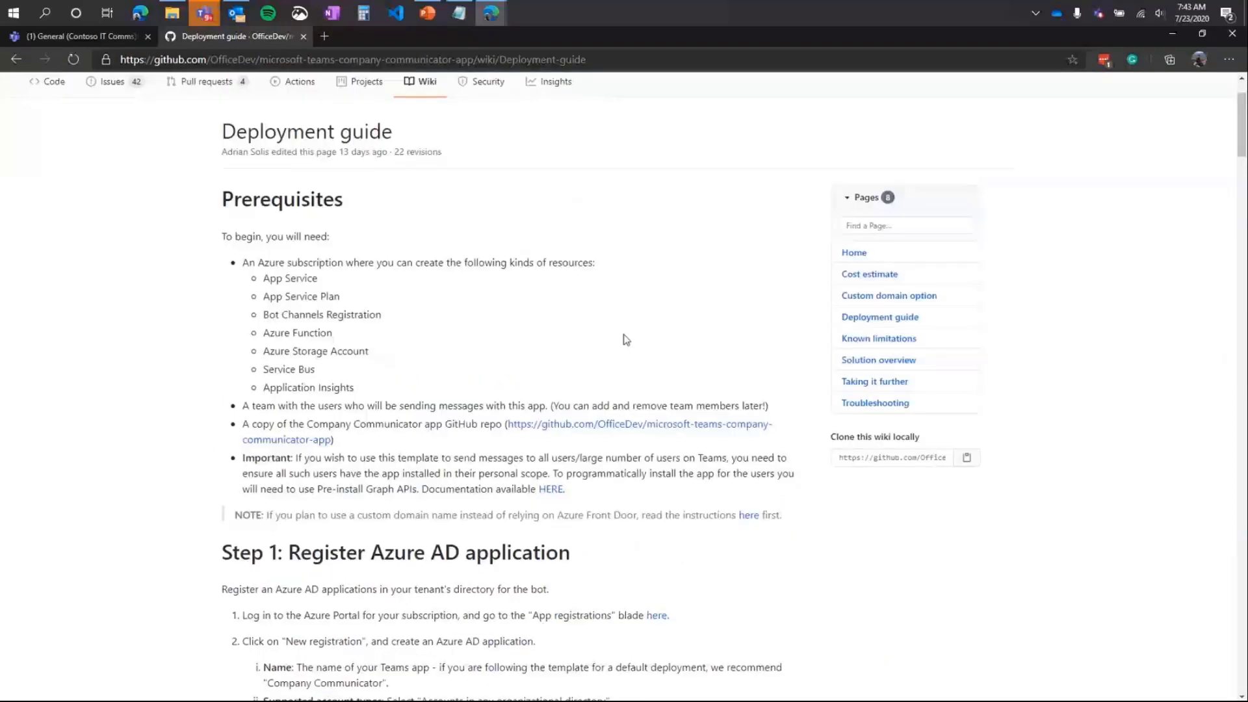
- Open the wiki's Solution overview page and scroll down its architecture diagram of the app's components
{"action": "left_click", "coordinate": [895, 362]}
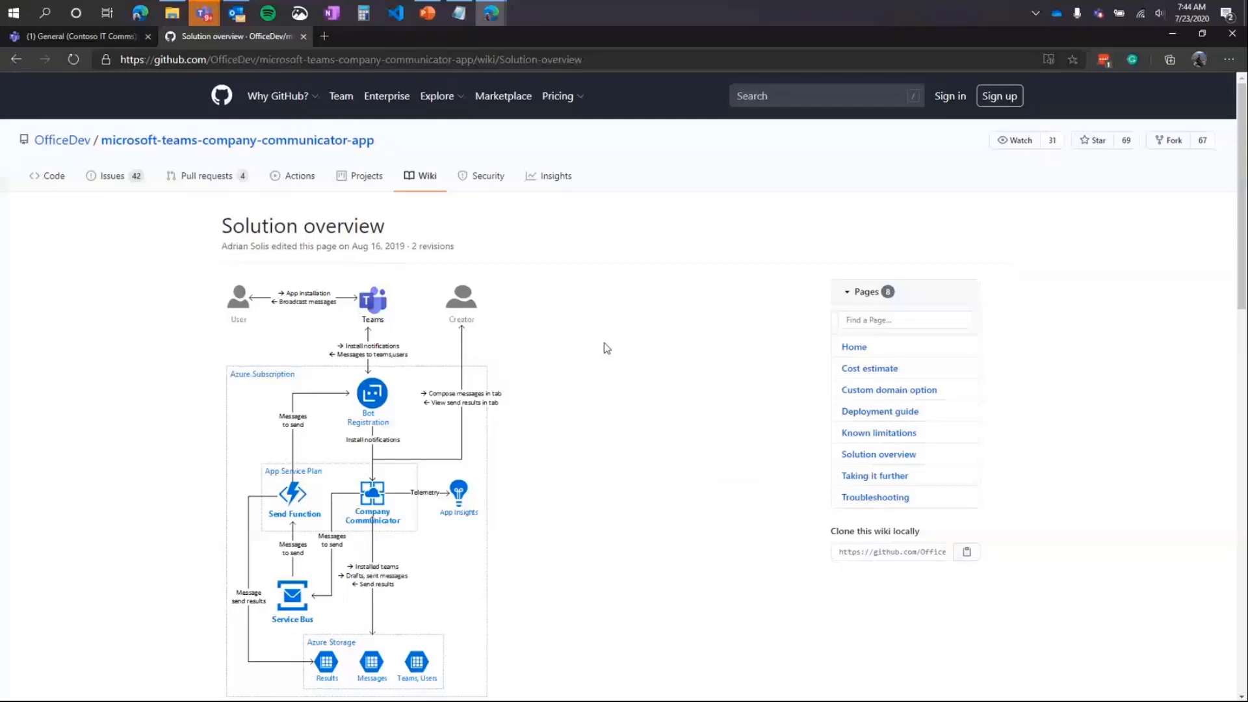
{"action": "scroll", "coordinate": [606, 348], "scroll_direction": "down", "scroll_amount": 1}
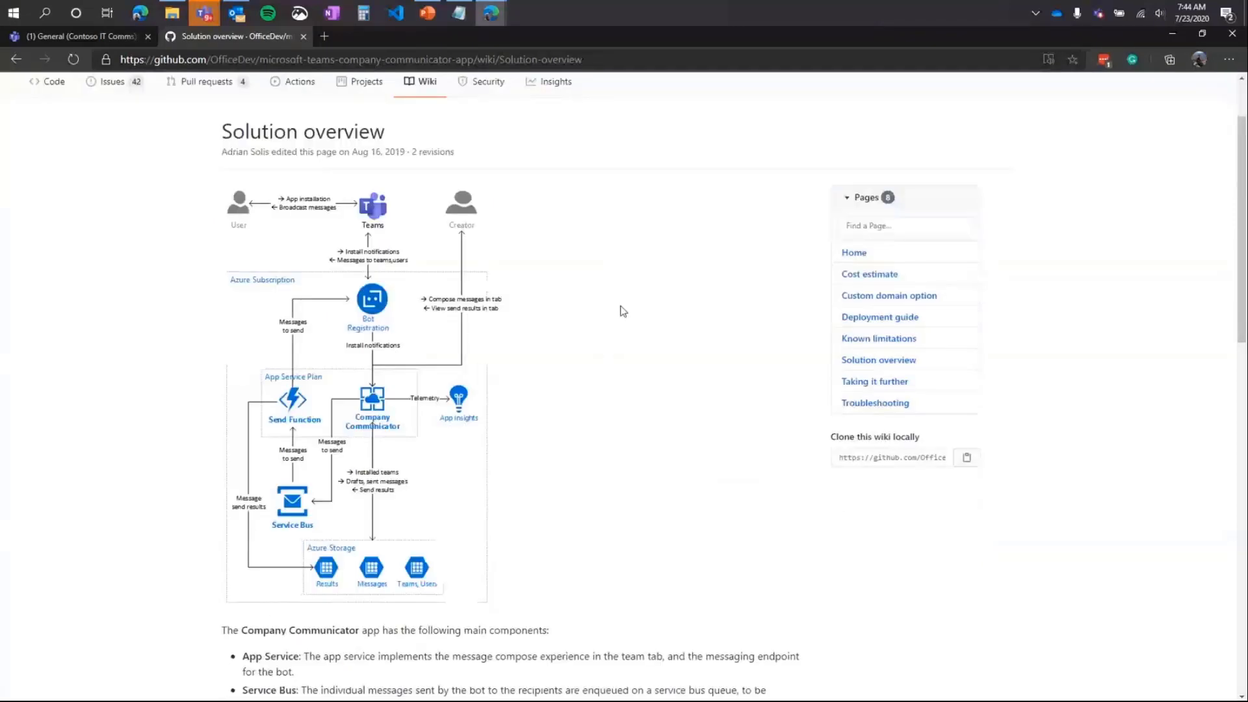